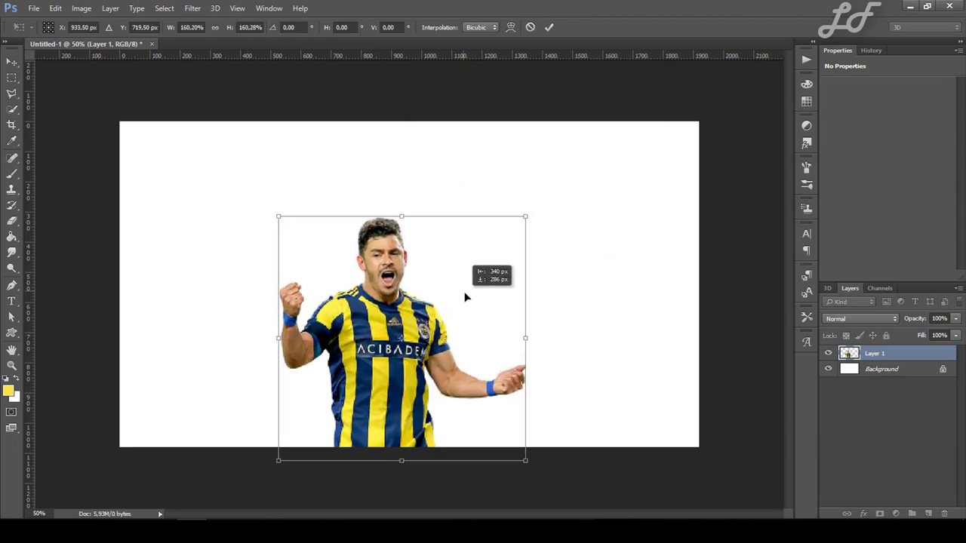
Scale the player cut-out to about 205% and centre it at the bottom of the canvas.
left_click_drag(535, 222, 629, 123)
mouse_move(570, 231)
left_mouse_down()
mouse_move(549, 232)
mouse_move(548, 245)
left_mouse_up()
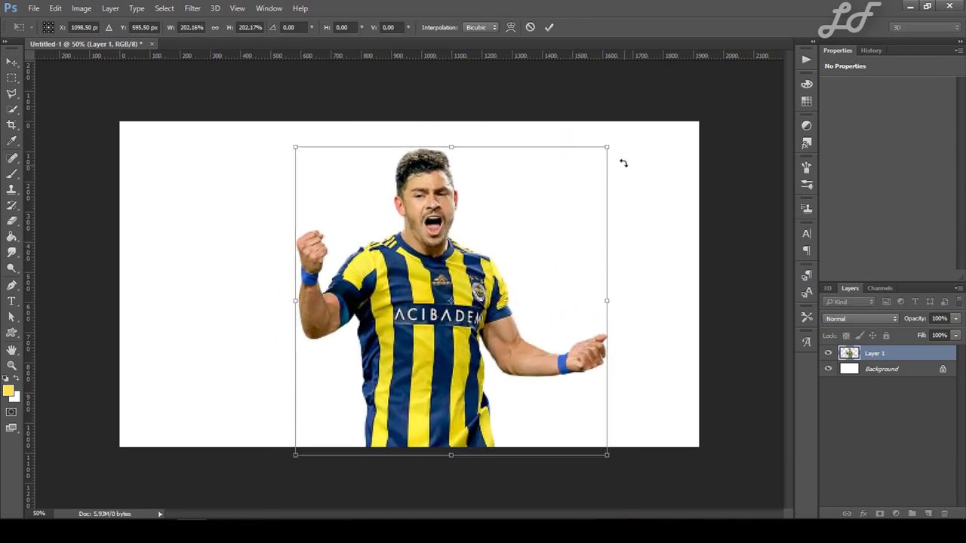
mouse_move(575, 161)
left_mouse_down()
mouse_move(541, 198)
mouse_move(515, 195)
left_mouse_up()
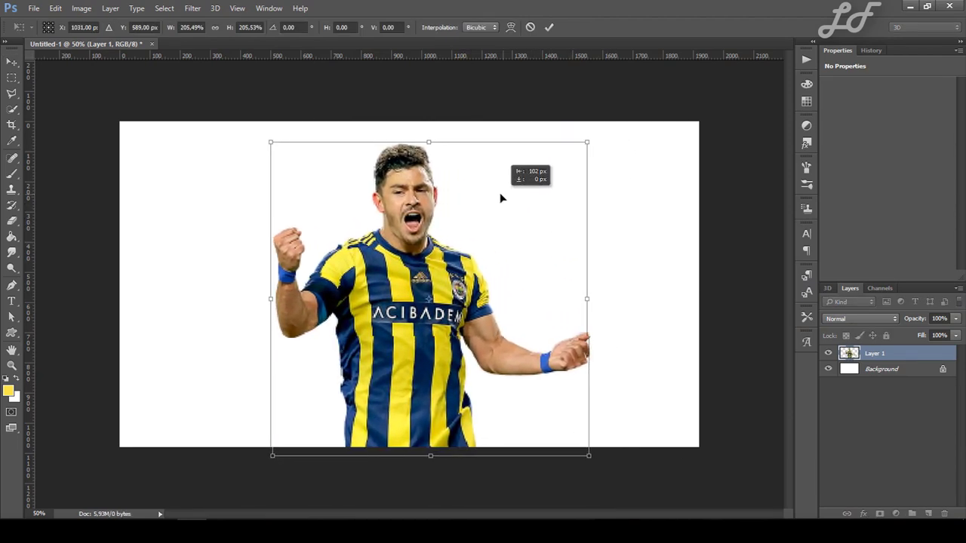
left_click(549, 27)
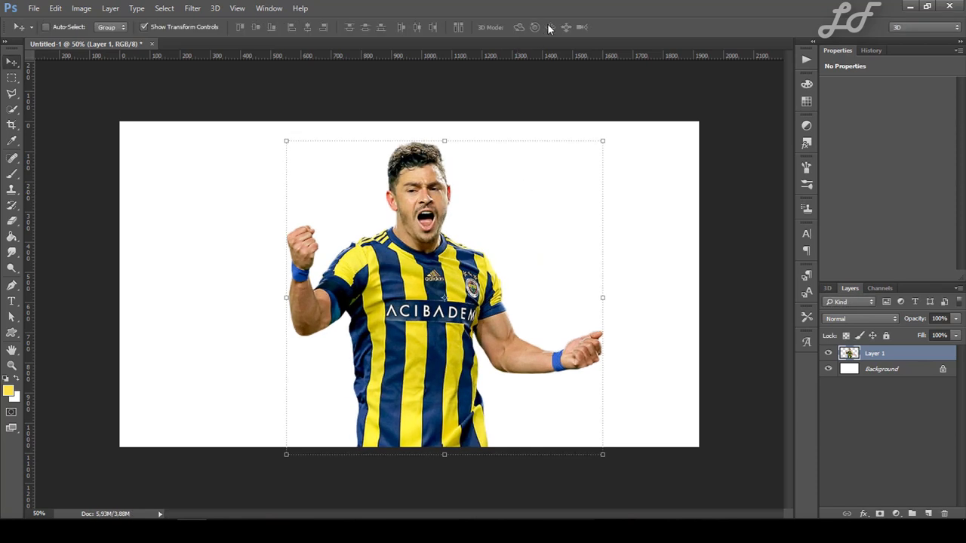
Duplicate Layer 1 as Layer 1 copy and convert the copy into an embedded smart object.
left_click(15, 78)
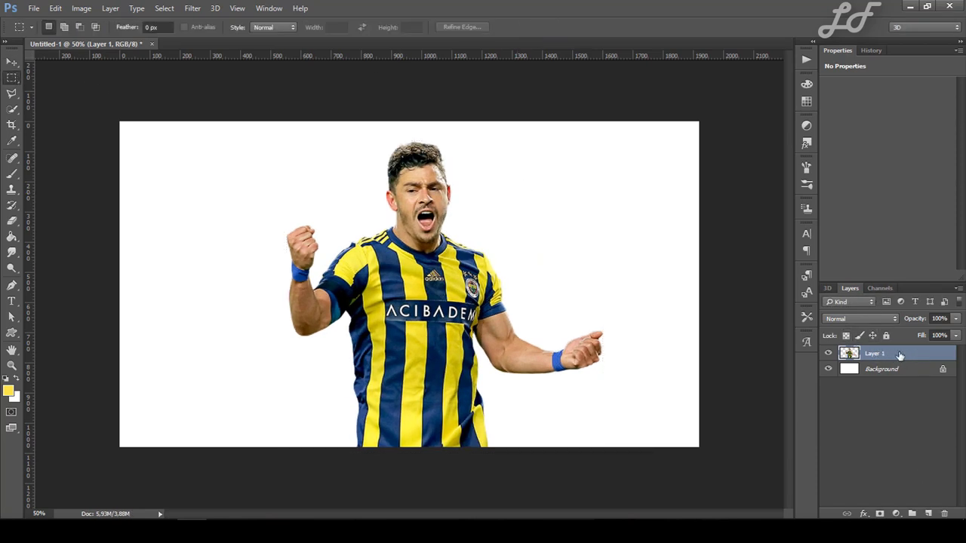
right_click(899, 355)
left_click(710, 118)
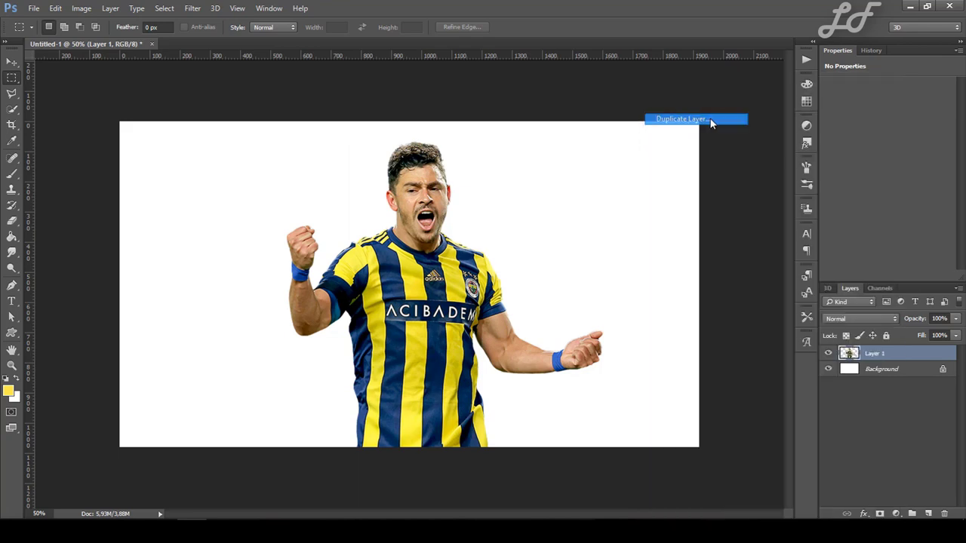
key("Return")
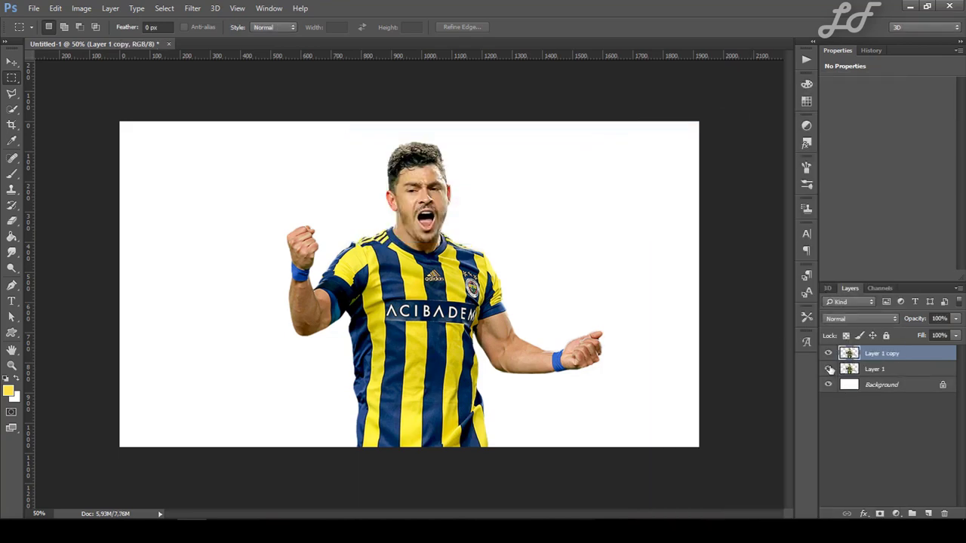
right_click(893, 356)
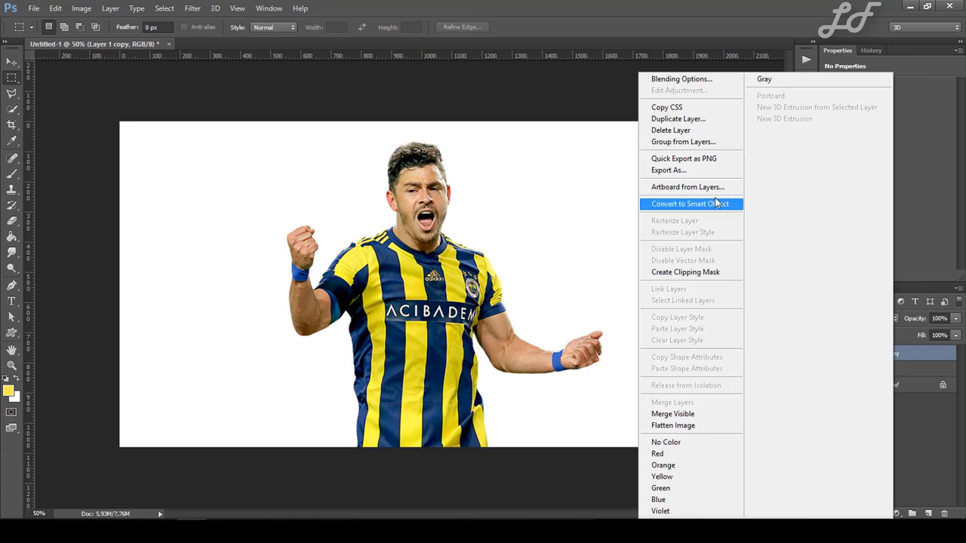
left_click(706, 204)
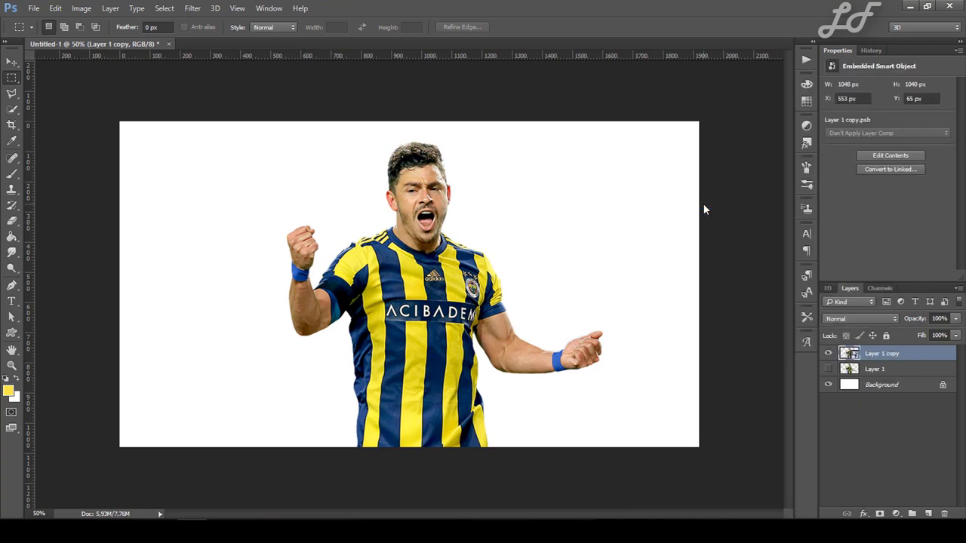
Apply a Threshold at level 120 to Layer 1 copy as a smart filter.
left_click(83, 9)
mouse_move(99, 38)
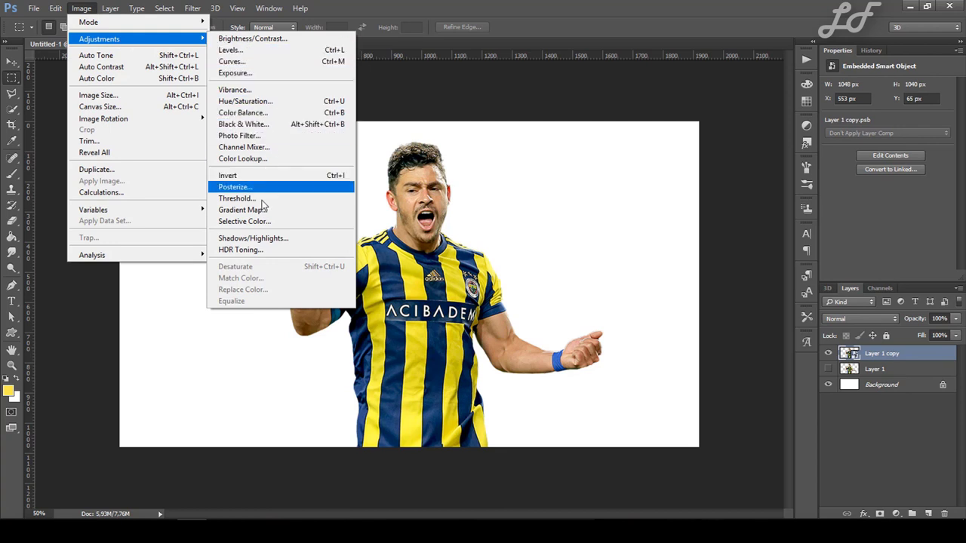
left_click(274, 199)
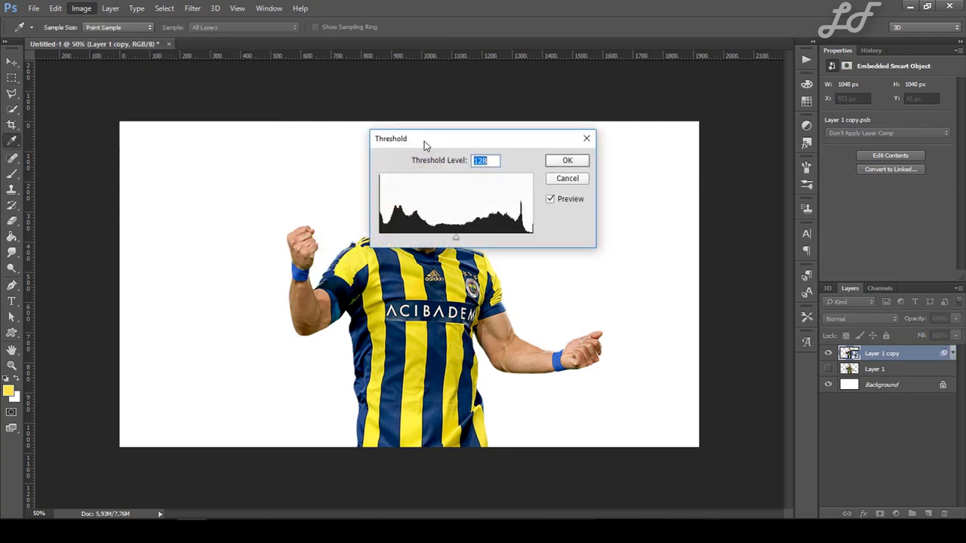
left_click_drag(496, 146, 658, 179)
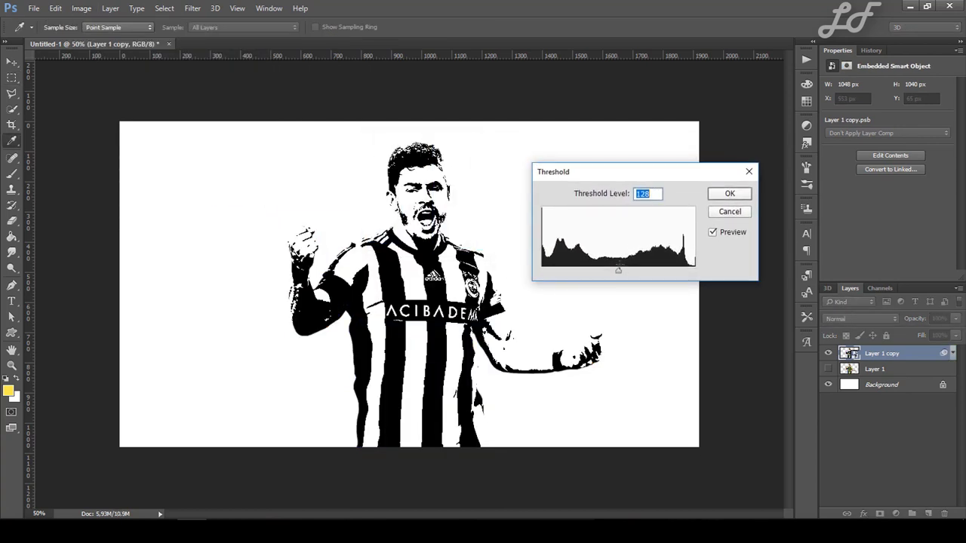
mouse_move(617, 273)
left_mouse_down()
mouse_move(598, 272)
mouse_move(614, 271)
left_mouse_up()
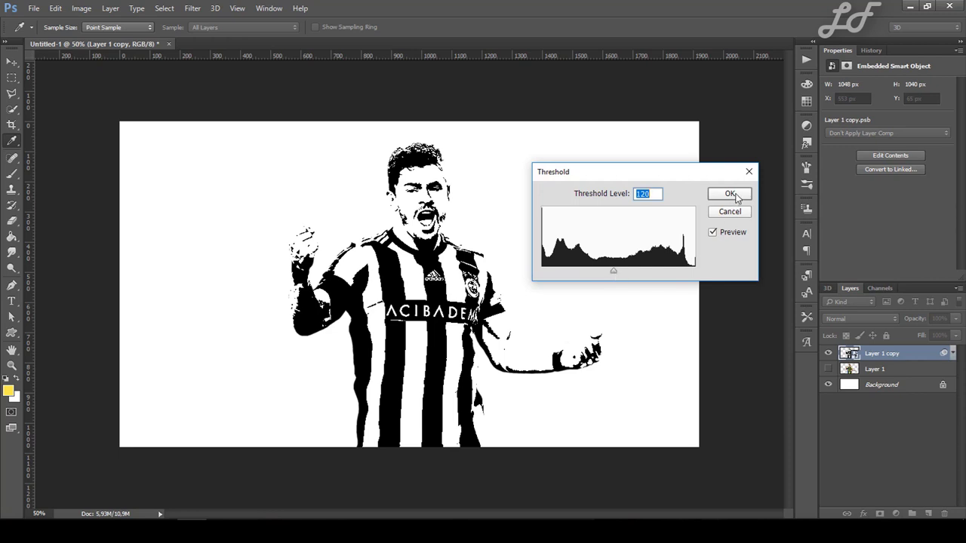
left_click(731, 193)
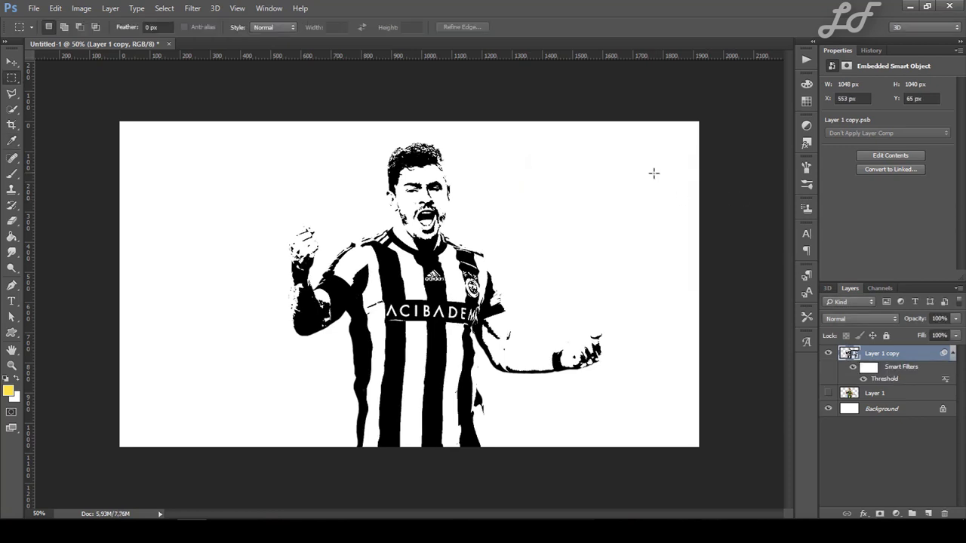
Select the player's black areas using Color Range sampled on black.
key("b")
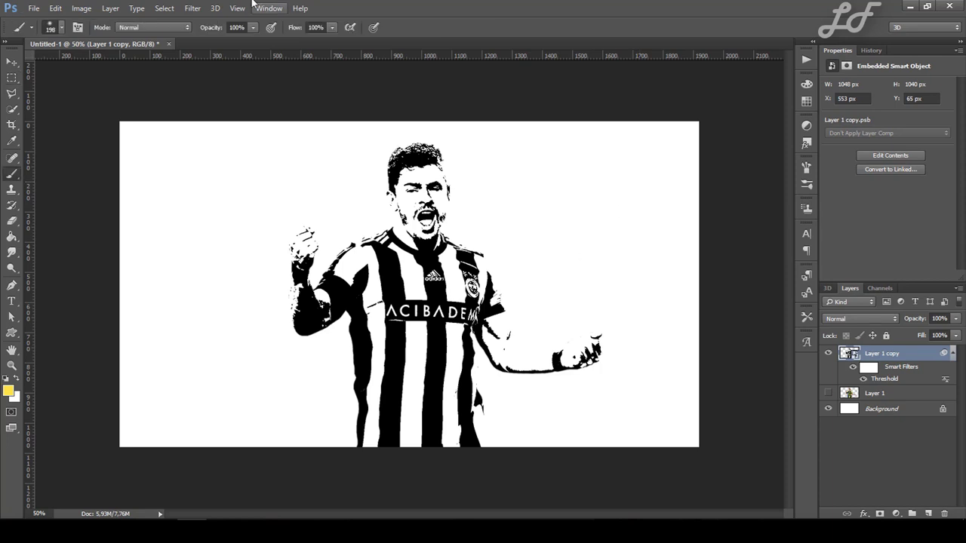
left_click(165, 8)
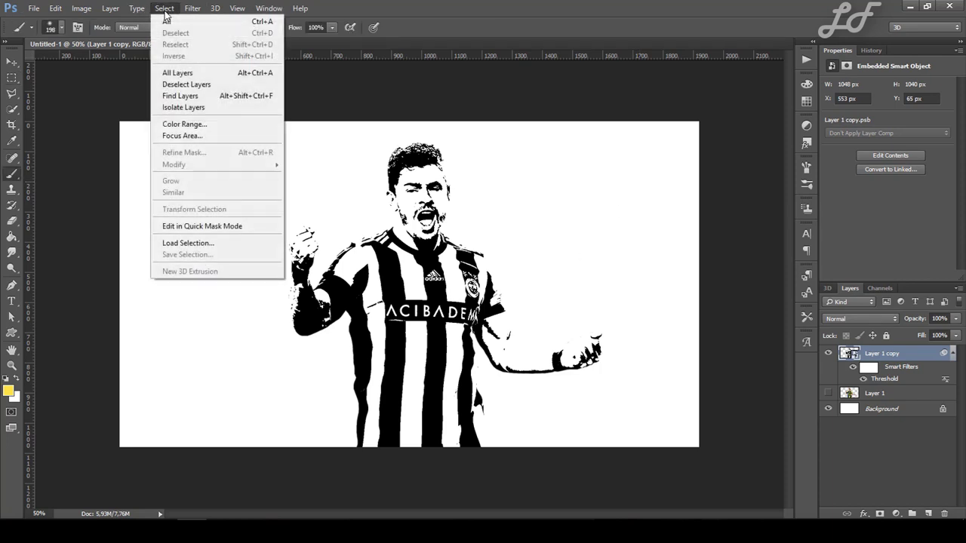
left_click(198, 124)
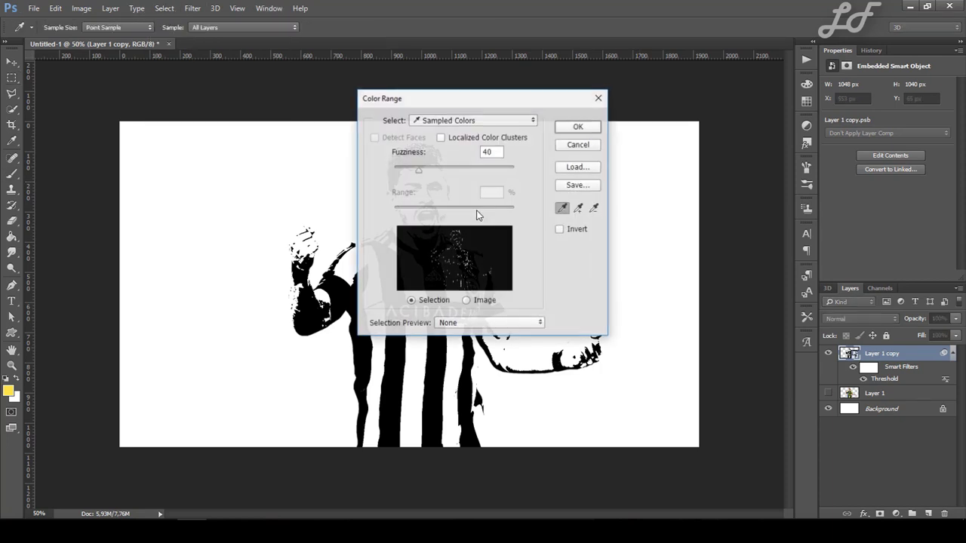
left_click_drag(470, 98, 629, 151)
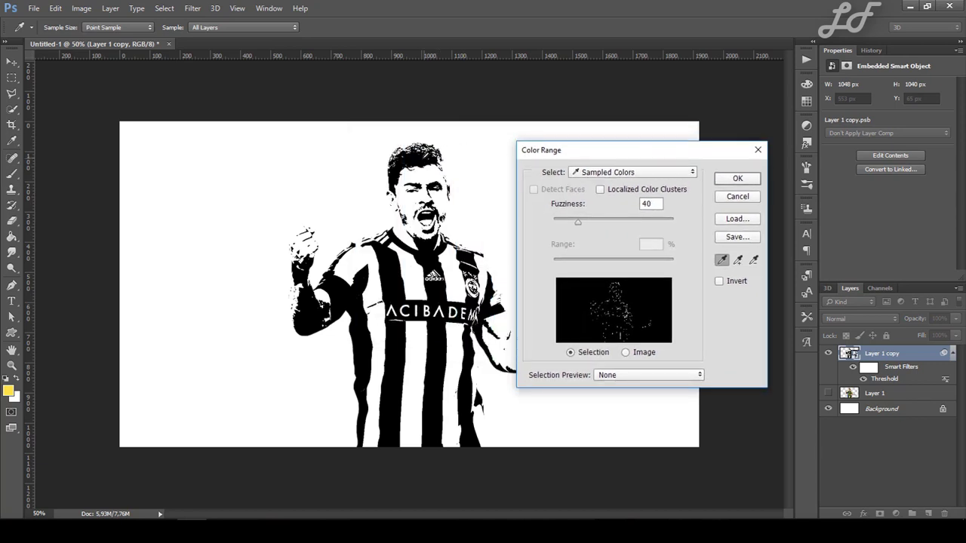
left_click(419, 158)
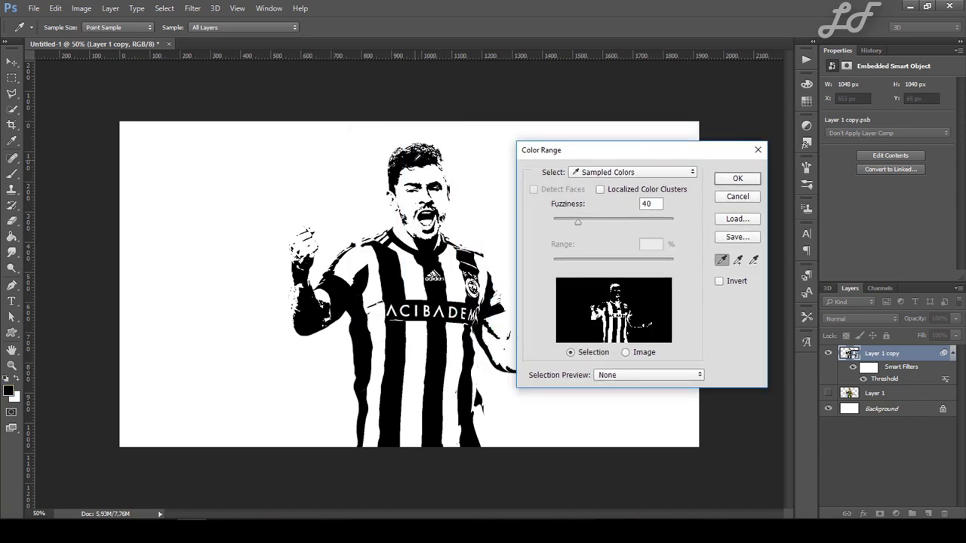
left_click(738, 179)
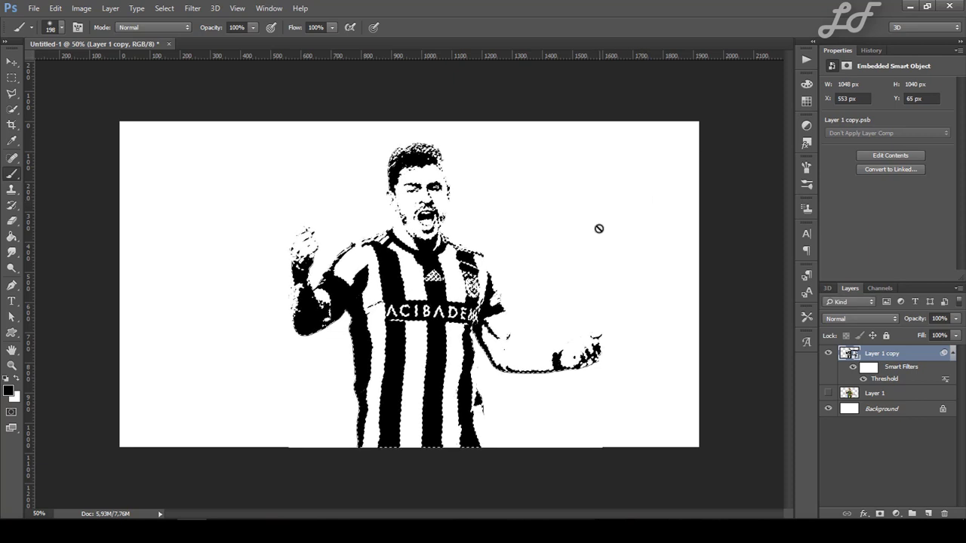
Mask Layer 1 copy to the black selection and create a new group above Layer 1.
left_click(879, 513)
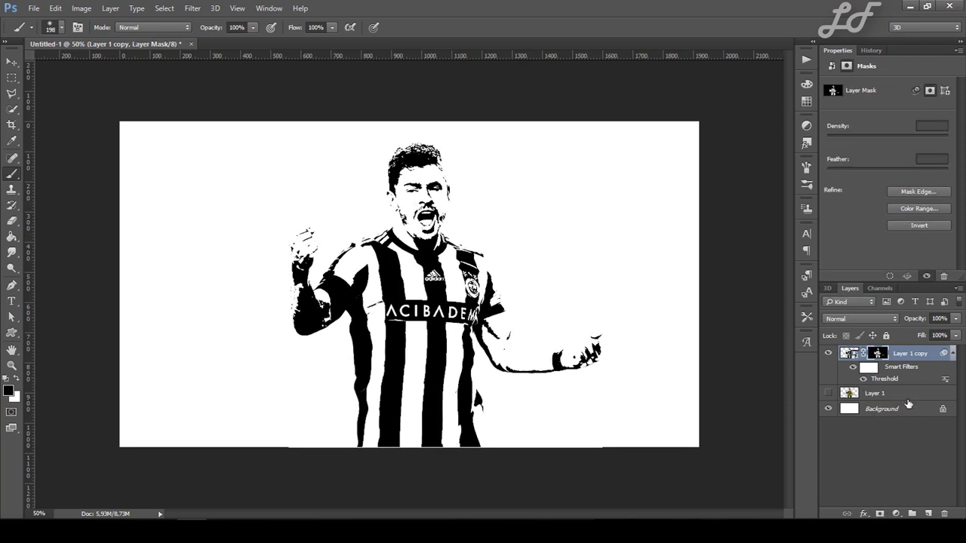
left_click(903, 393)
left_click(912, 513)
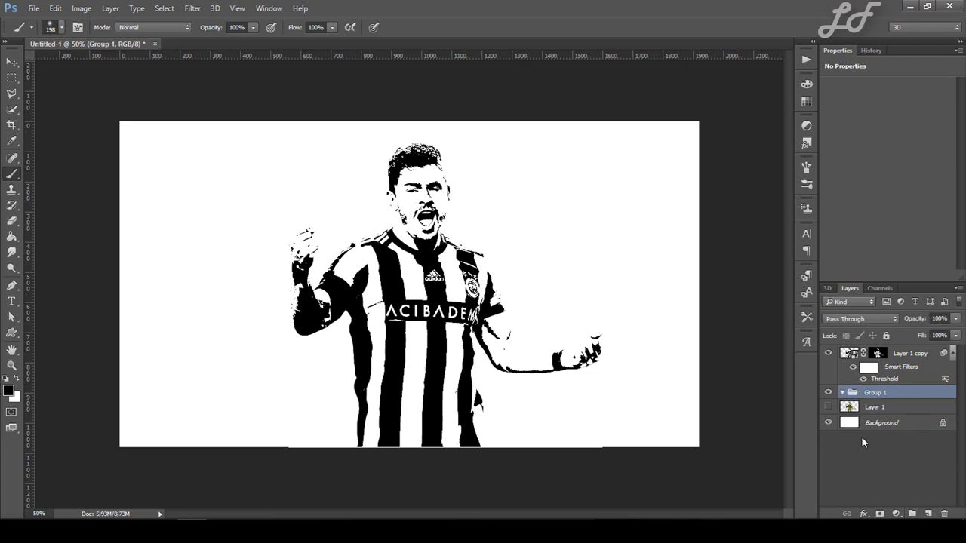
Rename the new group to 'brush' and add an empty Layer 2 inside it.
double_click(875, 393)
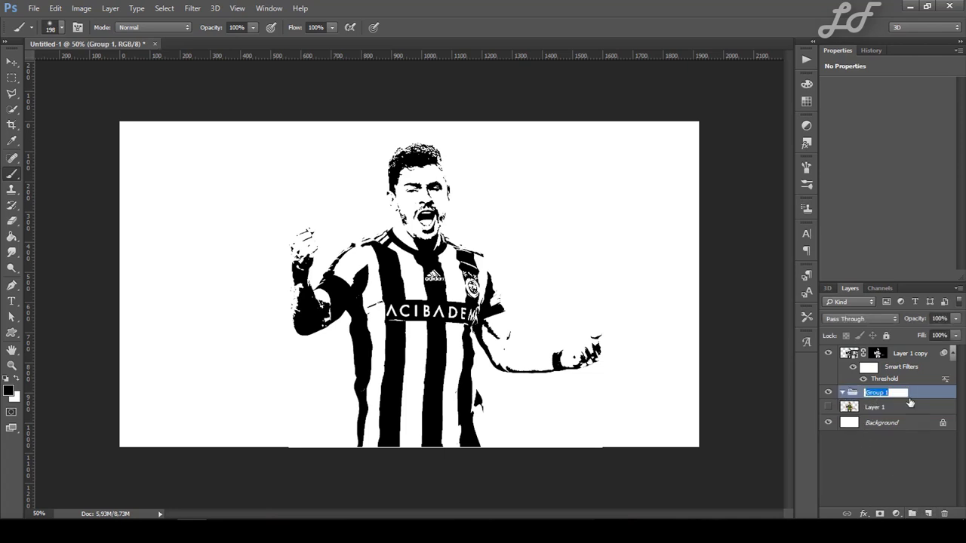
type("brush")
key("Return")
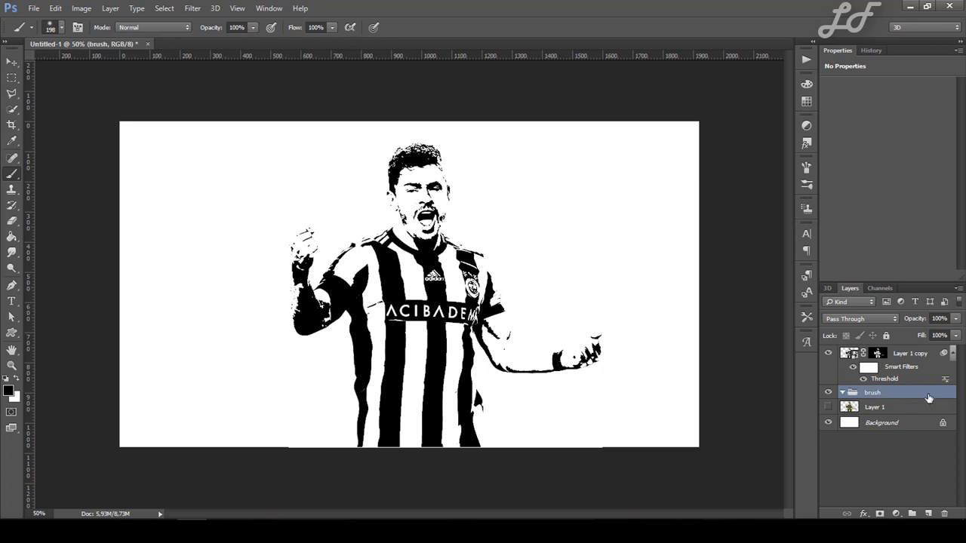
left_click(928, 514)
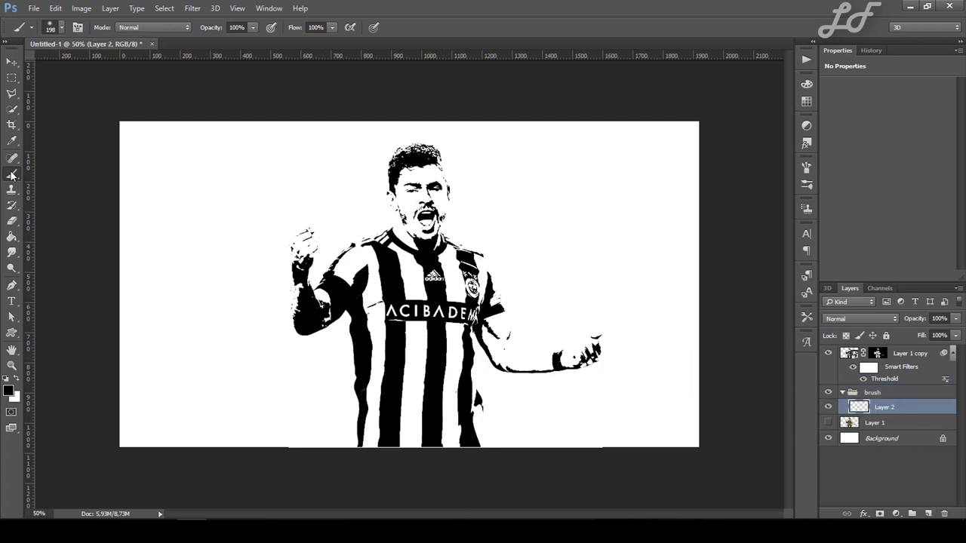
Load the 1896 grunge brush preset and enlarge the tip to 467 px.
left_click(61, 28)
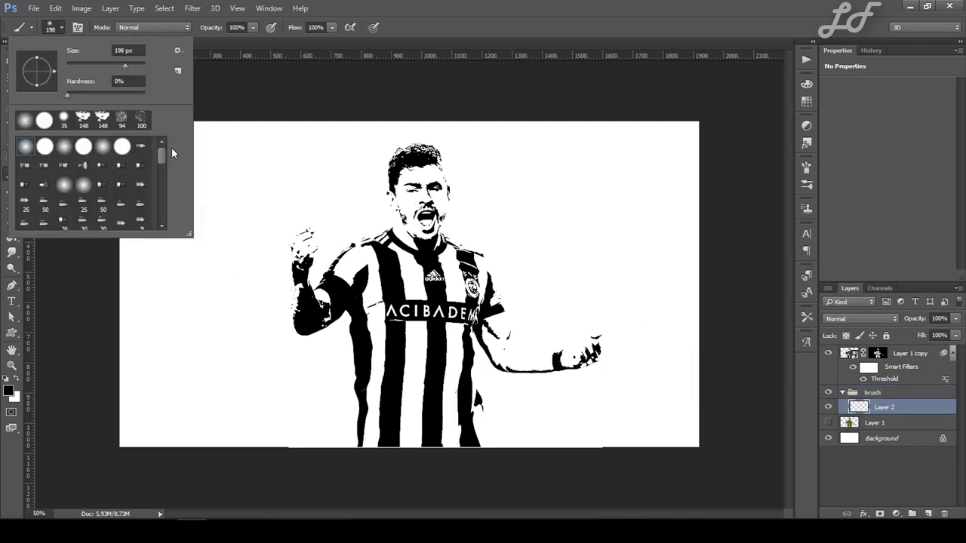
left_click_drag(160, 162, 166, 234)
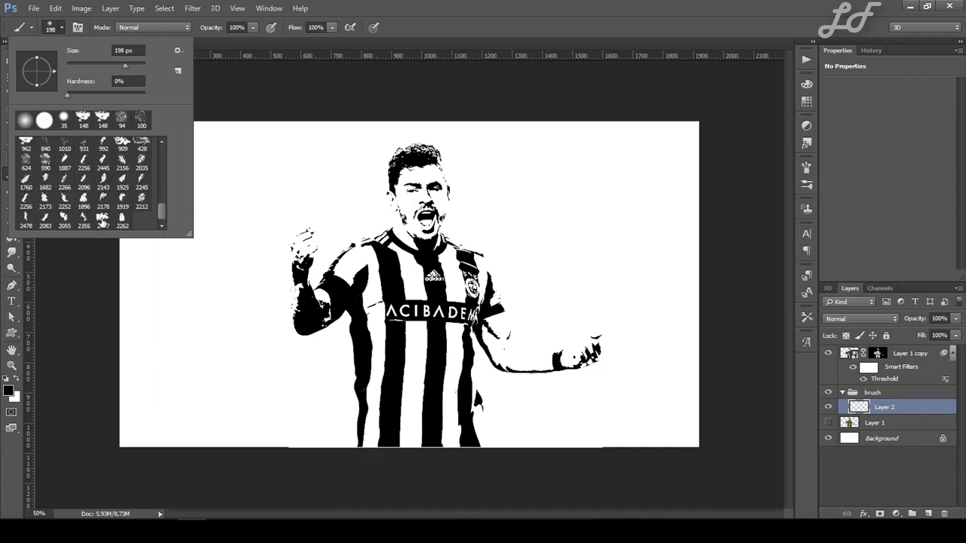
left_click(102, 220)
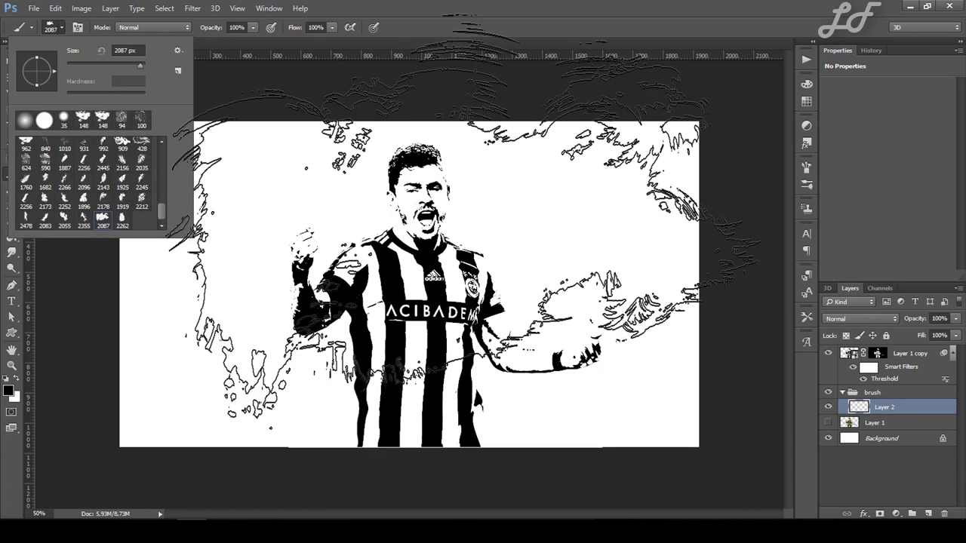
left_click(83, 199)
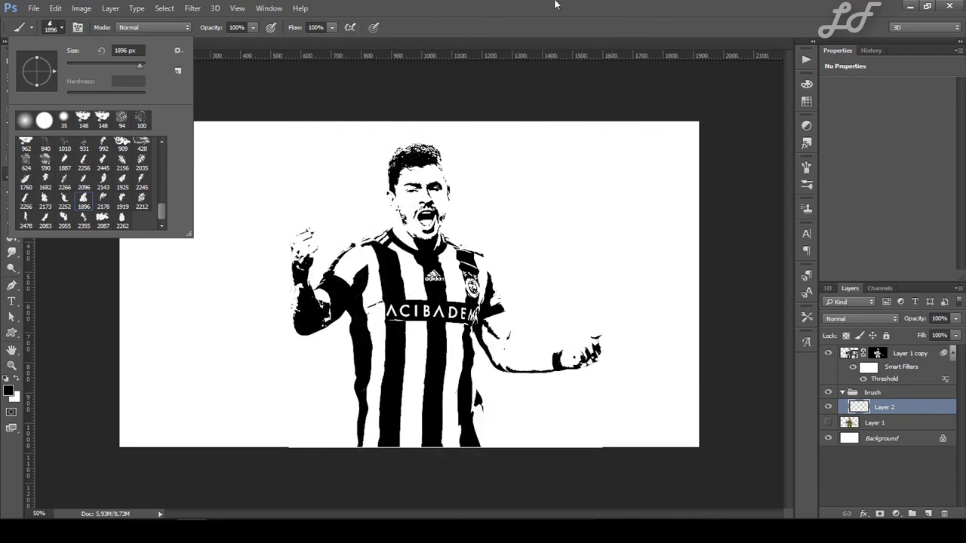
key("Return")
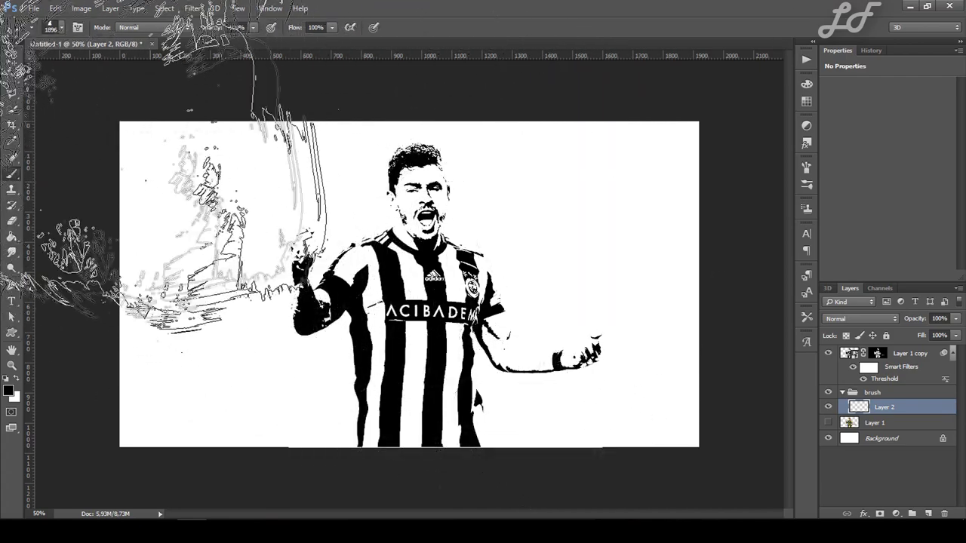
left_click(64, 30)
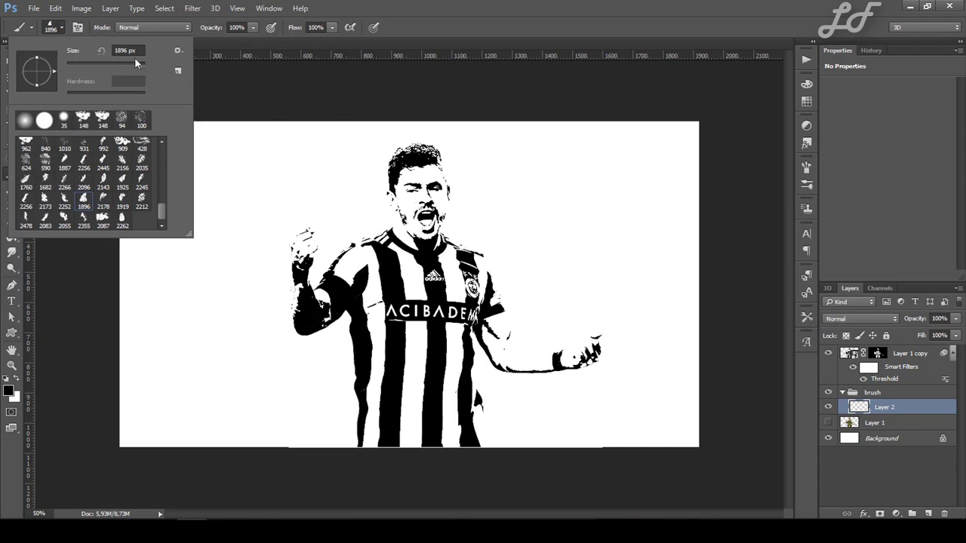
left_click_drag(129, 65, 136, 66)
Choose grunge brush tip 2173 in the Brush panel and resize it.
key("F5")
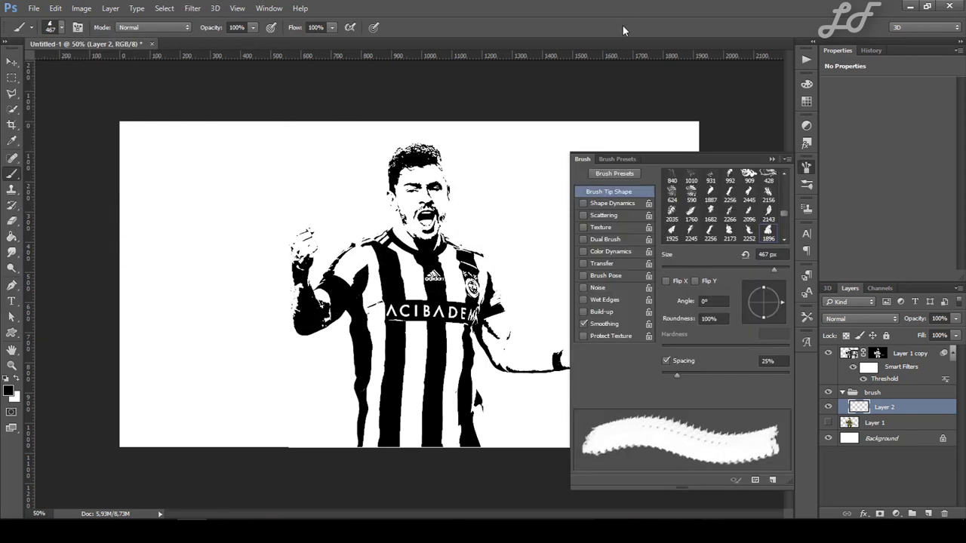
left_click_drag(774, 270, 780, 269)
scroll(751, 238, "down", 1)
scroll(751, 238, "down", 1)
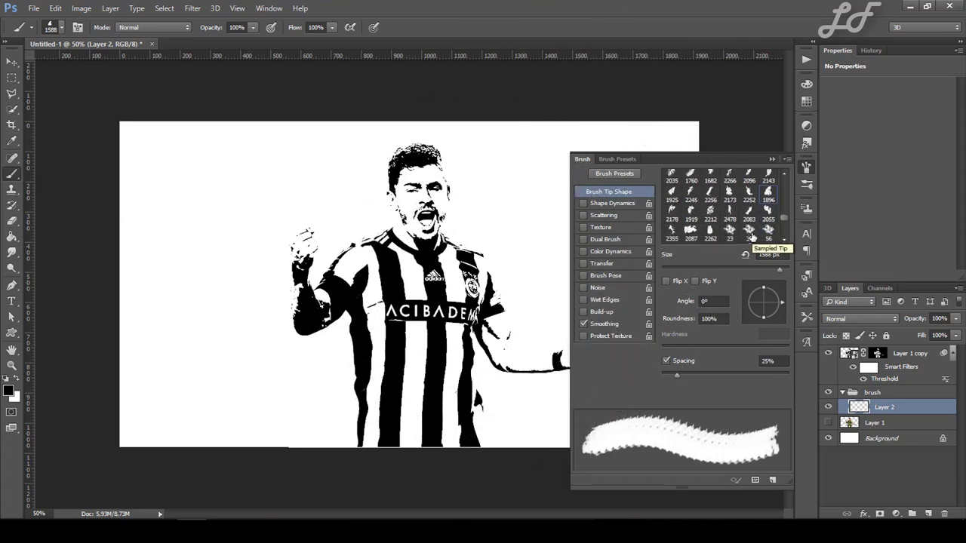
scroll(747, 230, "up", 1)
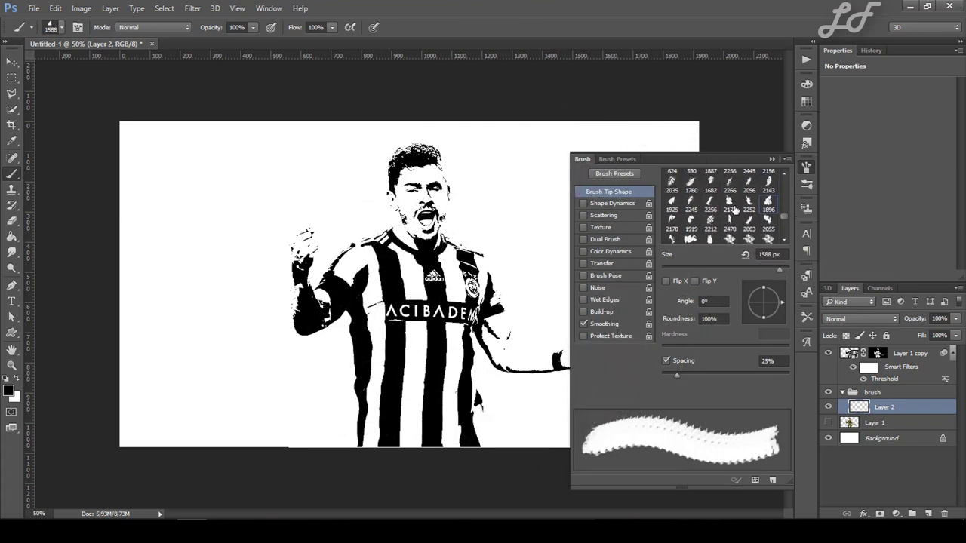
left_click(736, 210)
left_click_drag(763, 270, 779, 269)
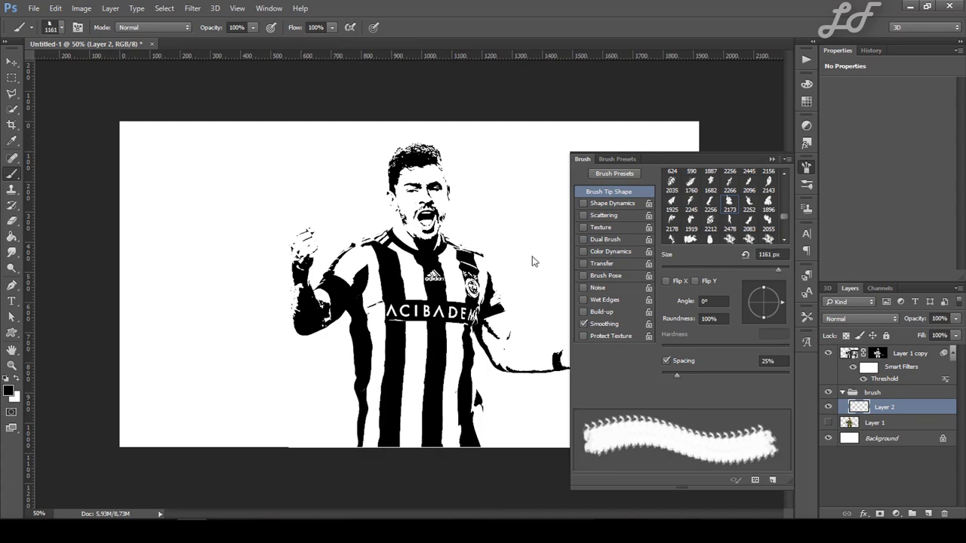
Stamp dark grunge marks on Layer 2, rotating the tip to -116°, and lower its opacity.
left_click(430, 238)
left_click(388, 279)
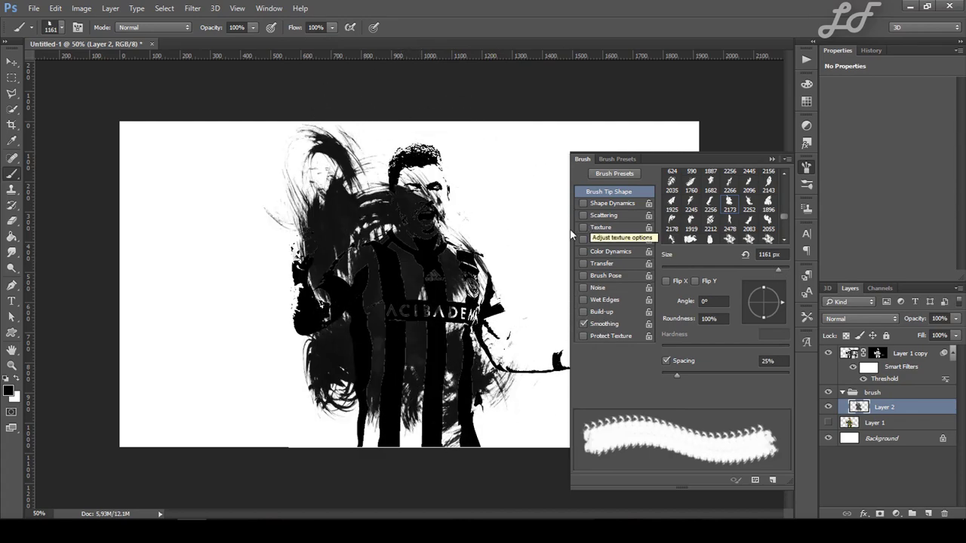
left_click_drag(764, 309, 756, 317)
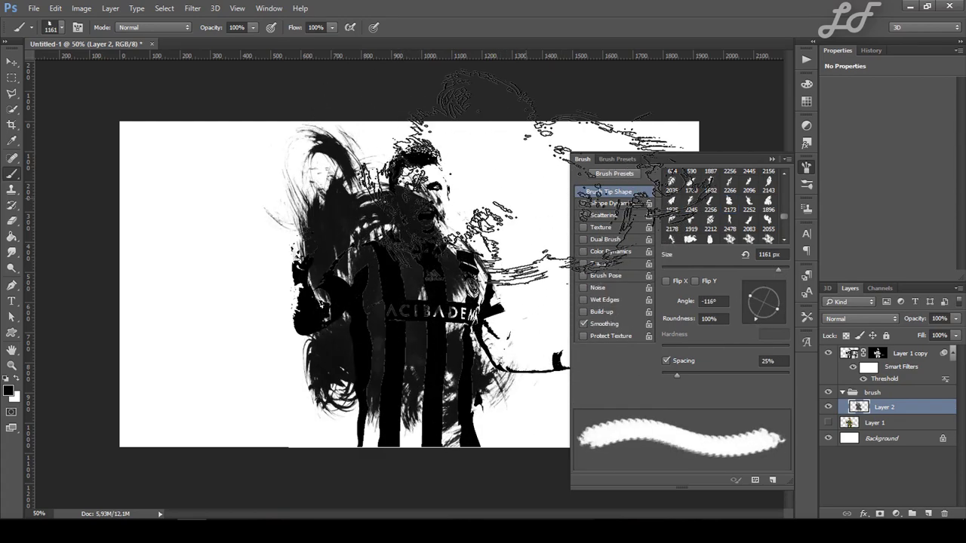
left_click(513, 314)
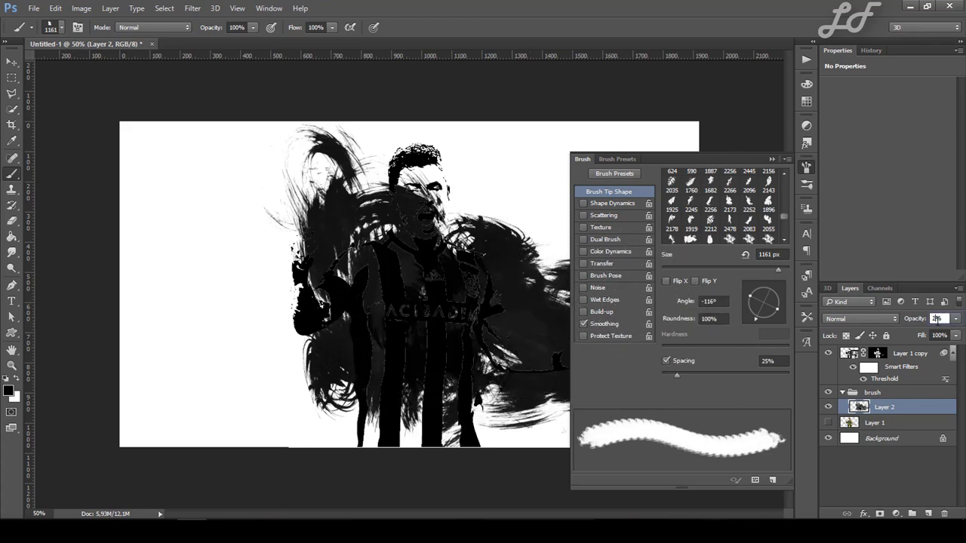
key("Return")
left_click(906, 471)
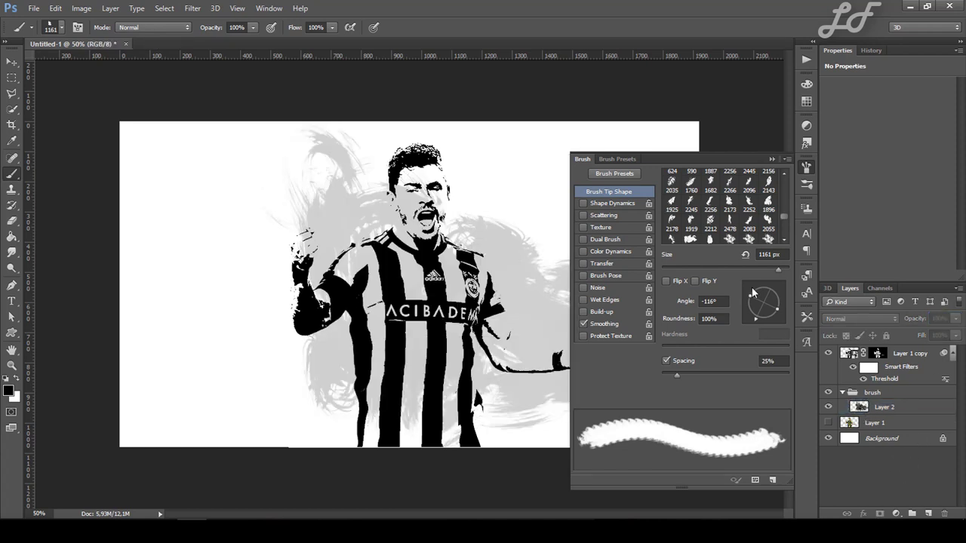
Add Layer 3 in the brush group and pick the rough brush tip 2087.
left_click(904, 394)
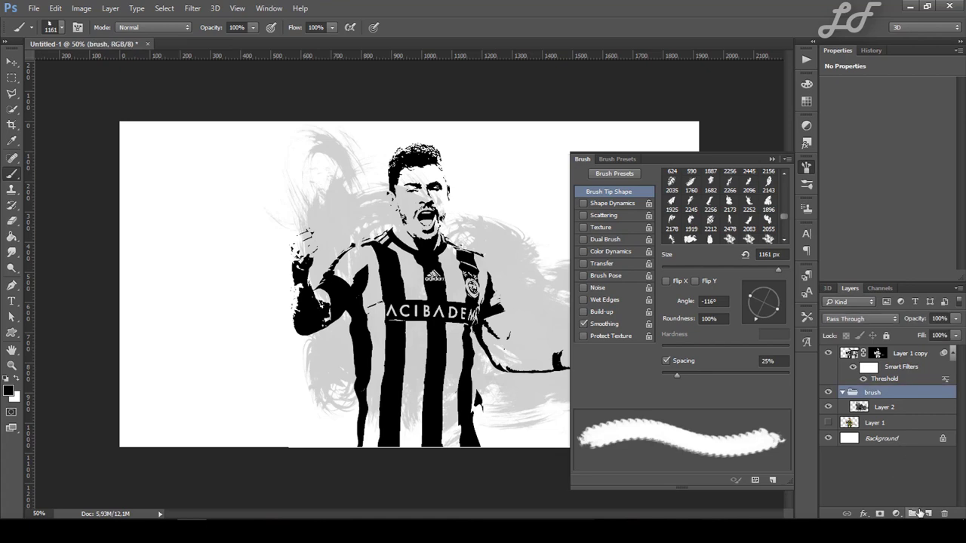
left_click(927, 513)
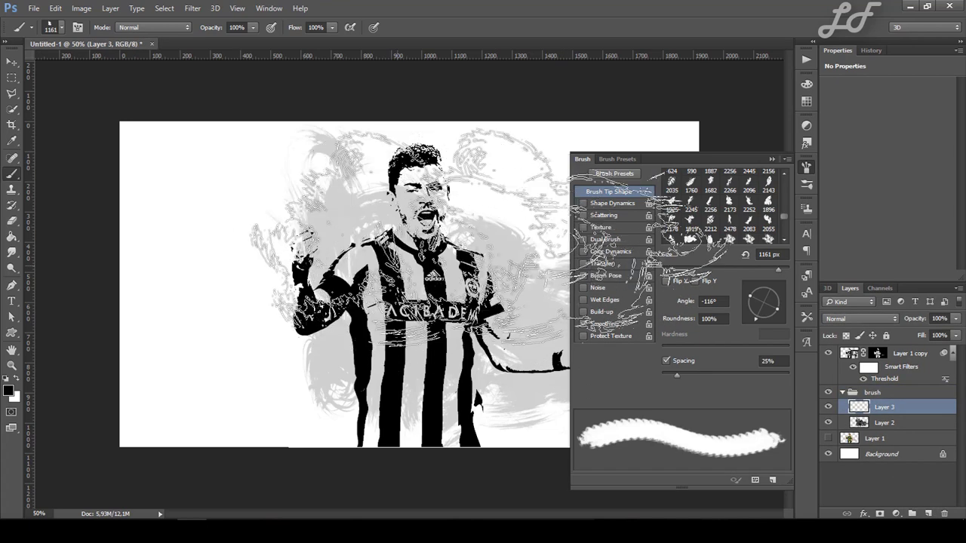
scroll(726, 238, "down", 1)
left_click(728, 237)
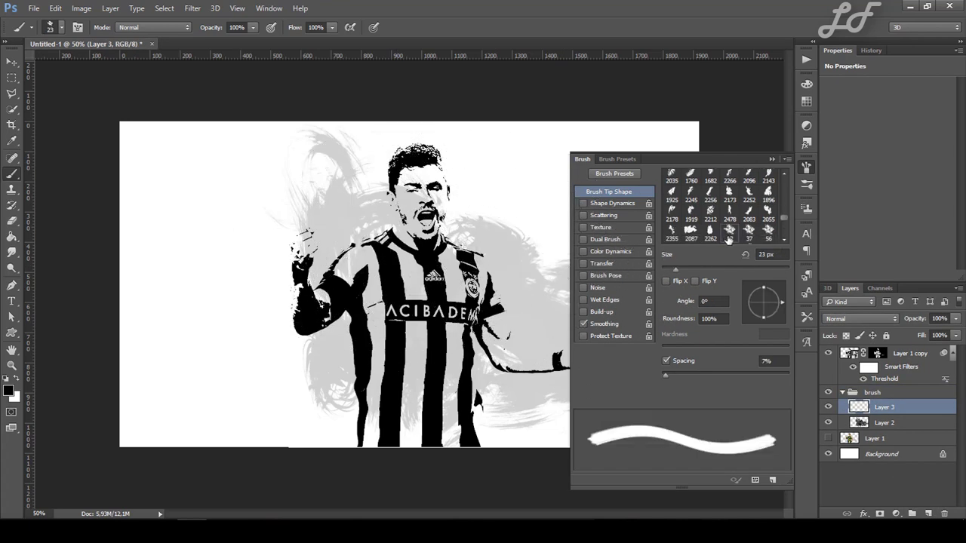
left_click(690, 228)
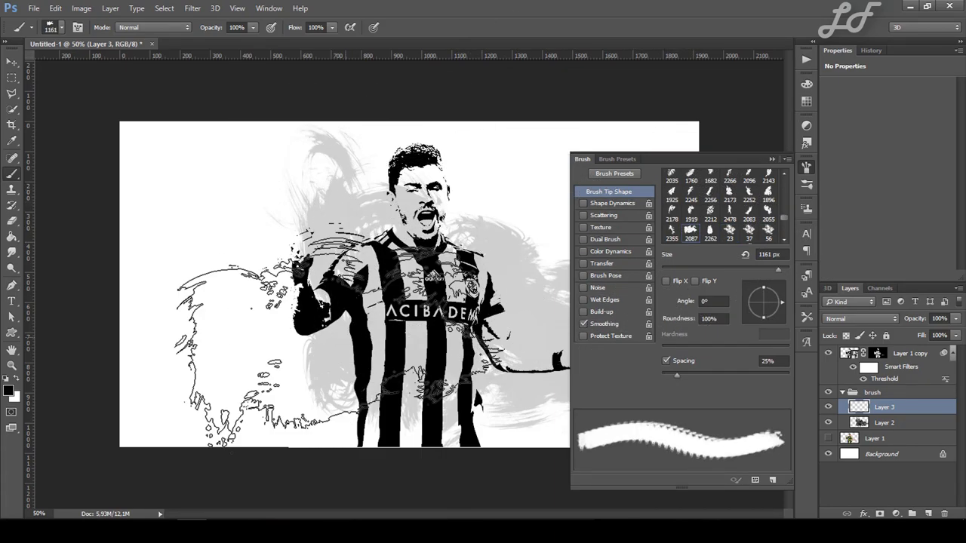
Paint a dark stroke and a 45° splatter on Layer 3, then set it to 35% opacity.
left_click_drag(325, 355, 652, 287)
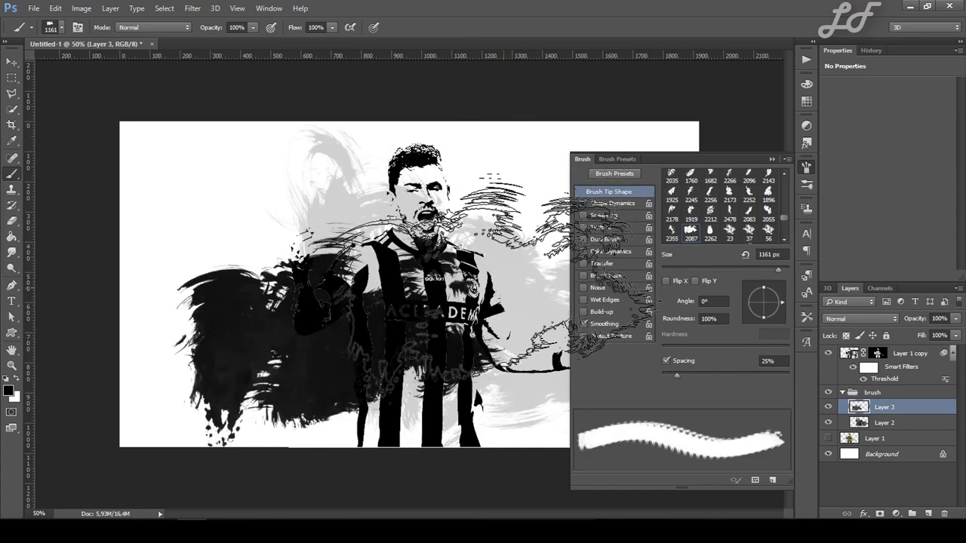
left_click_drag(783, 302, 777, 288)
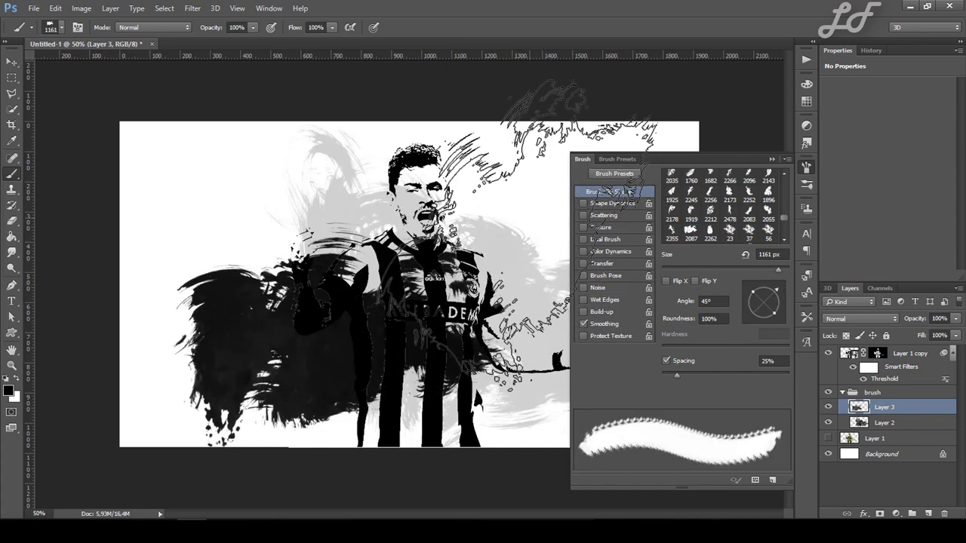
left_click(528, 241)
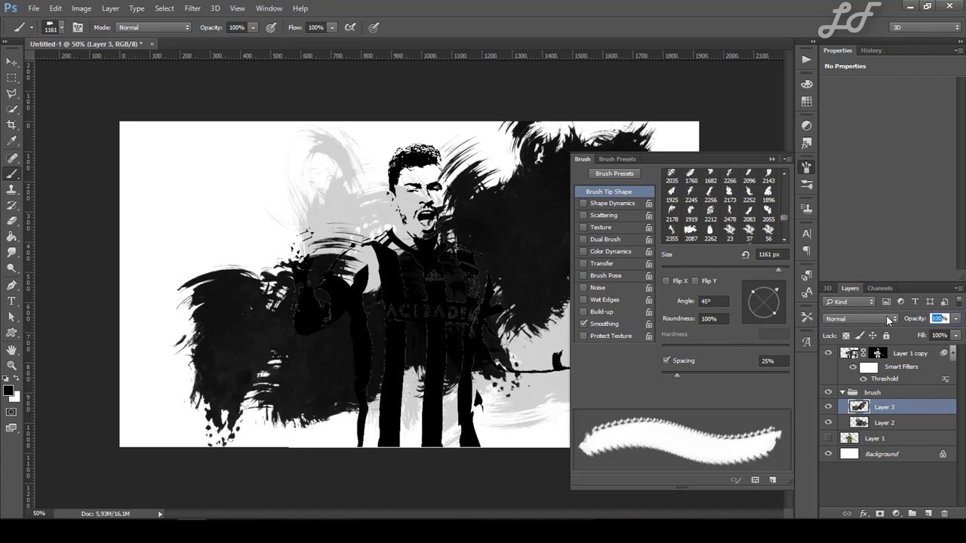
type("35")
key("Return")
left_click(905, 495)
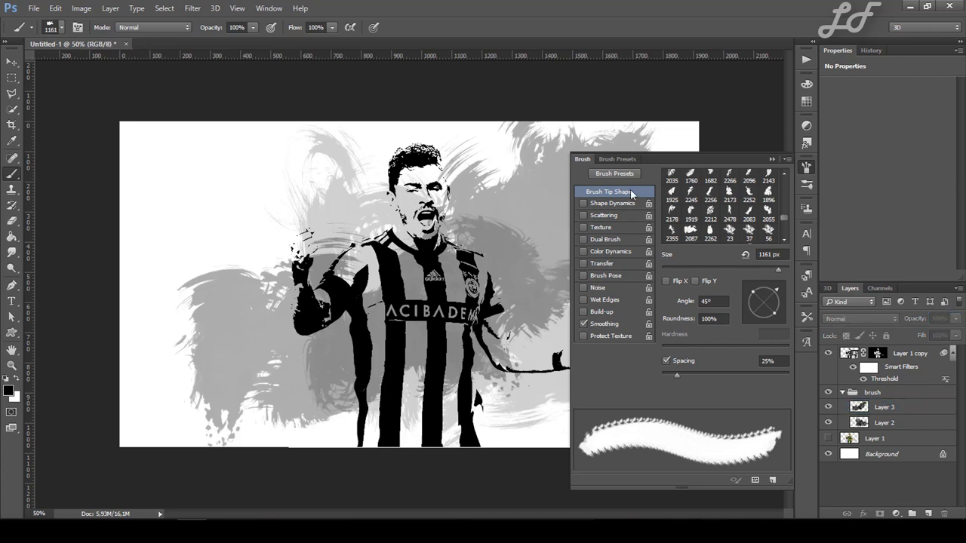
left_click(765, 195)
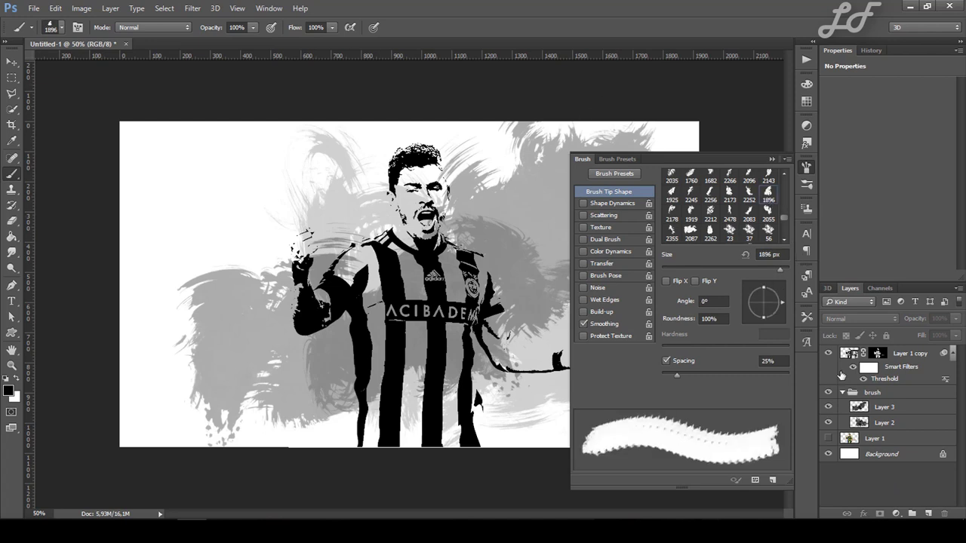
Add Layer 4 in the brush group, cover the canvas with black strokes, and set opacity to 15%.
left_click(896, 398)
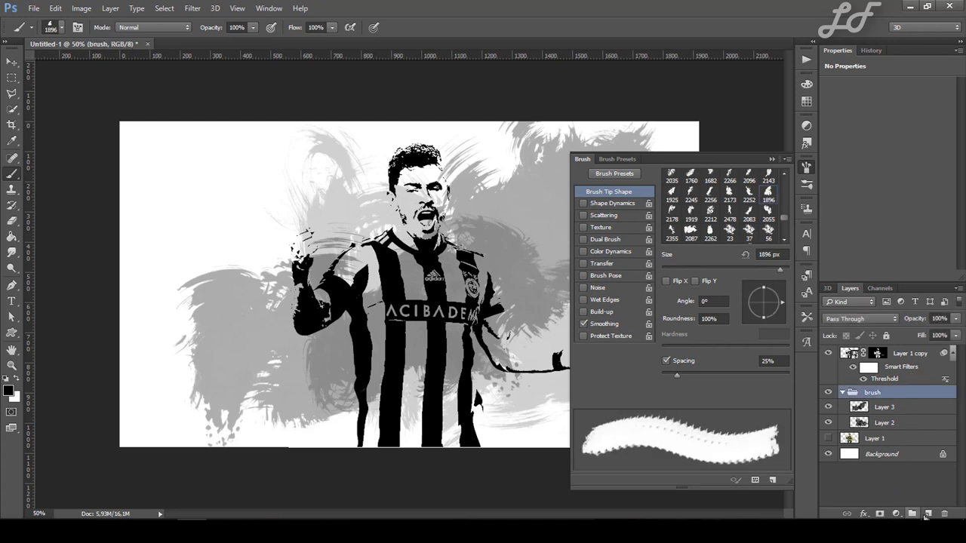
left_click(928, 514)
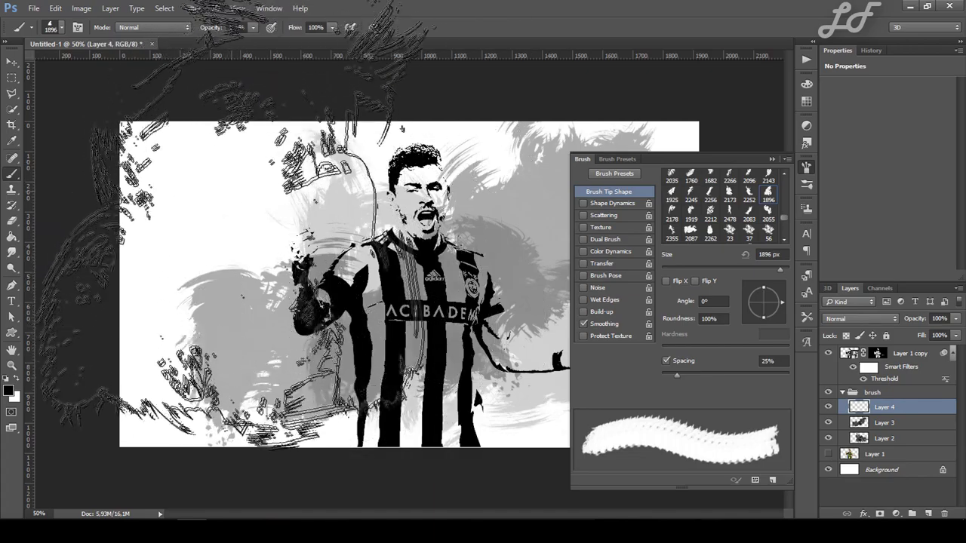
left_click_drag(782, 302, 783, 310)
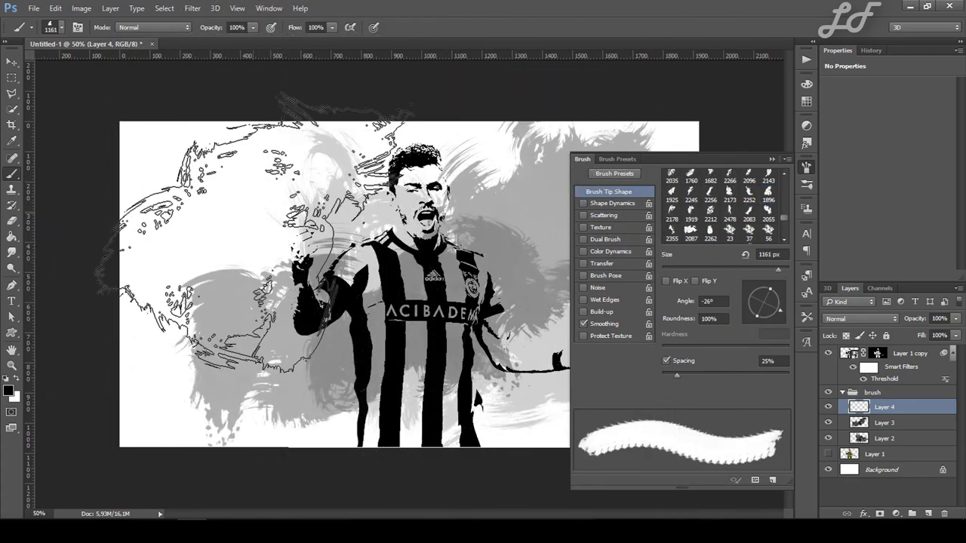
mouse_move(280, 234)
left_mouse_down()
mouse_move(227, 226)
mouse_move(377, 264)
left_mouse_up()
left_click_drag(574, 393, 521, 340)
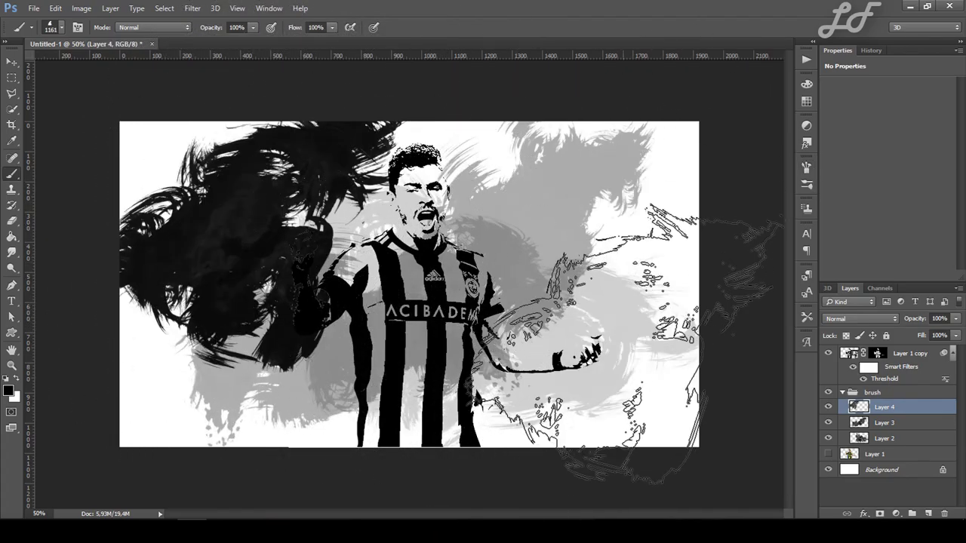
left_click_drag(491, 393, 656, 226)
mouse_move(649, 170)
left_mouse_down()
mouse_move(438, 68)
mouse_move(249, 317)
left_mouse_up()
left_click_drag(197, 377, 468, 483)
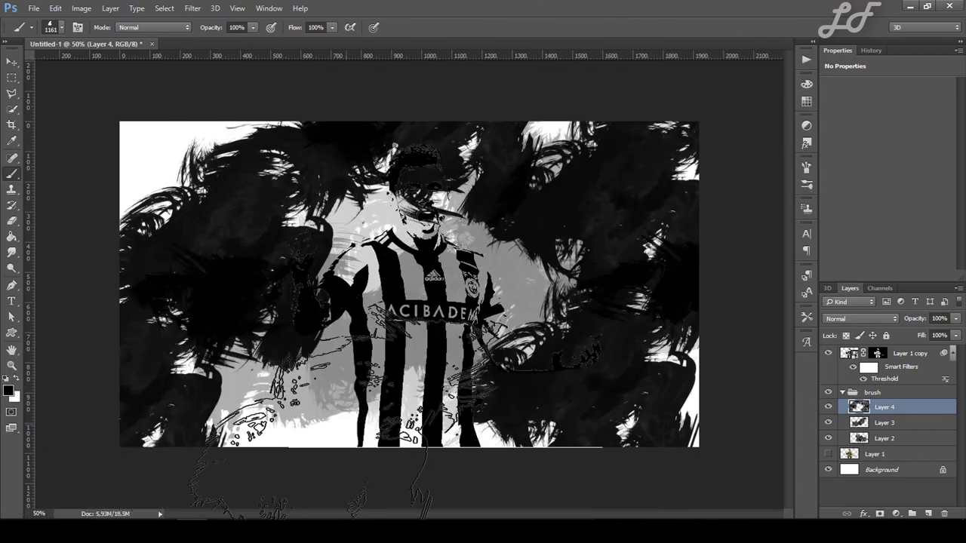
left_click_drag(339, 490, 181, 151)
left_click(943, 318)
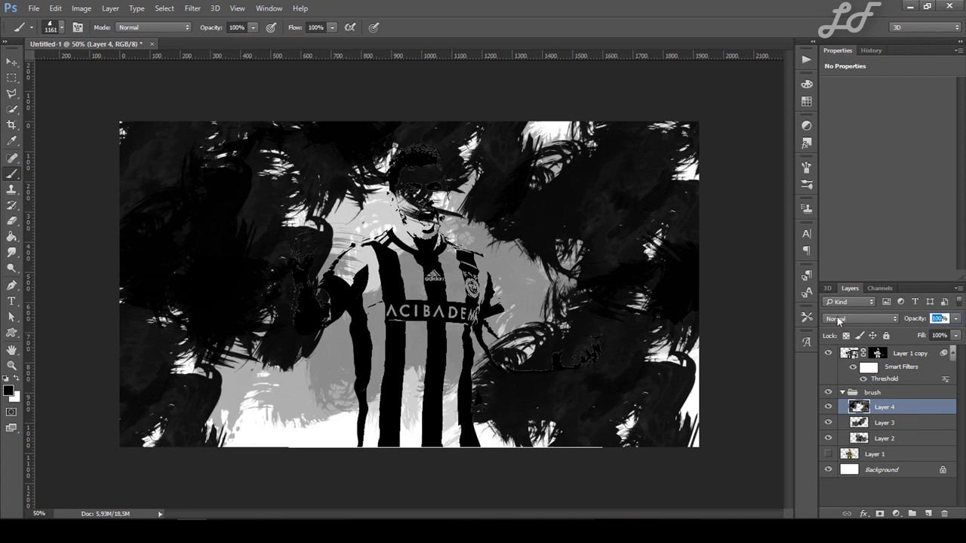
type("15")
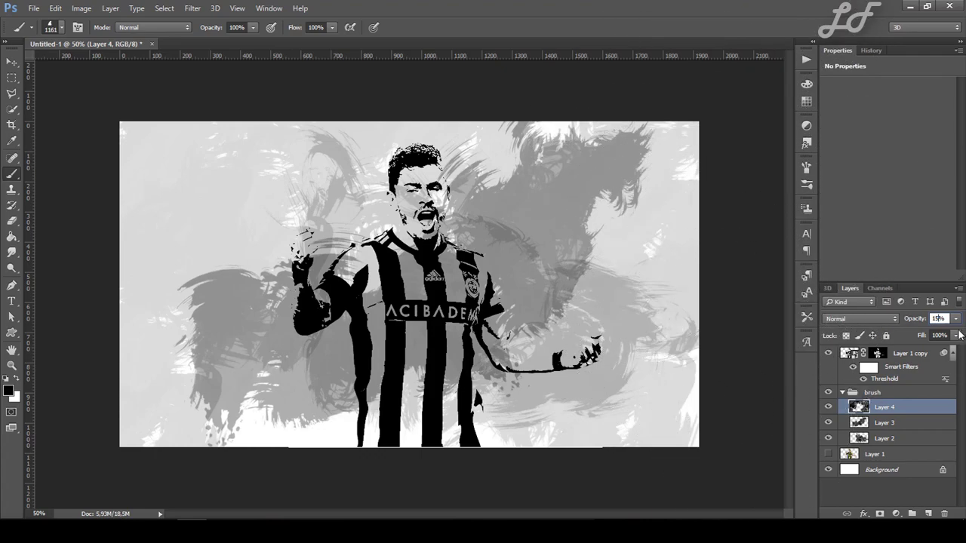
Add Layer 5 and set up brush tip 2212 at 378 px, rotated to -35°.
left_click(927, 513)
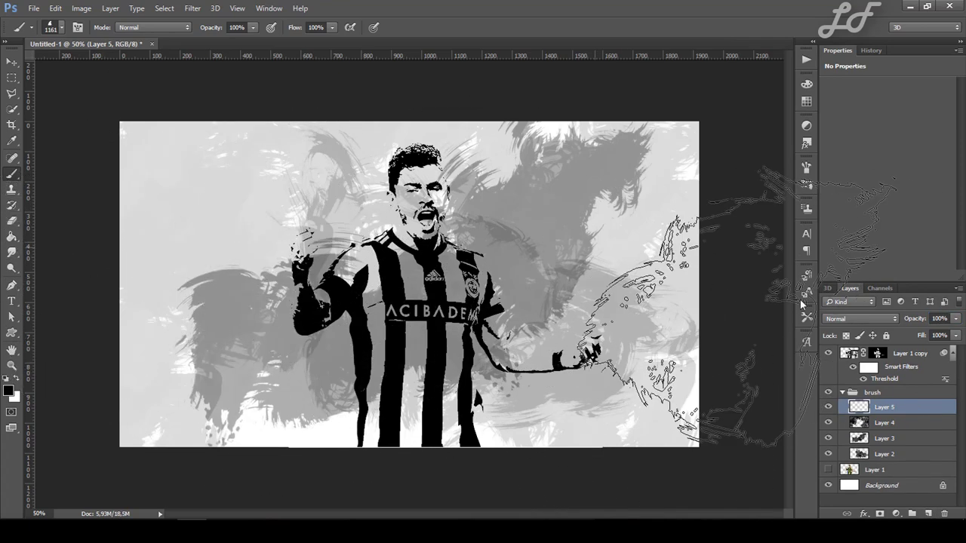
left_click(807, 167)
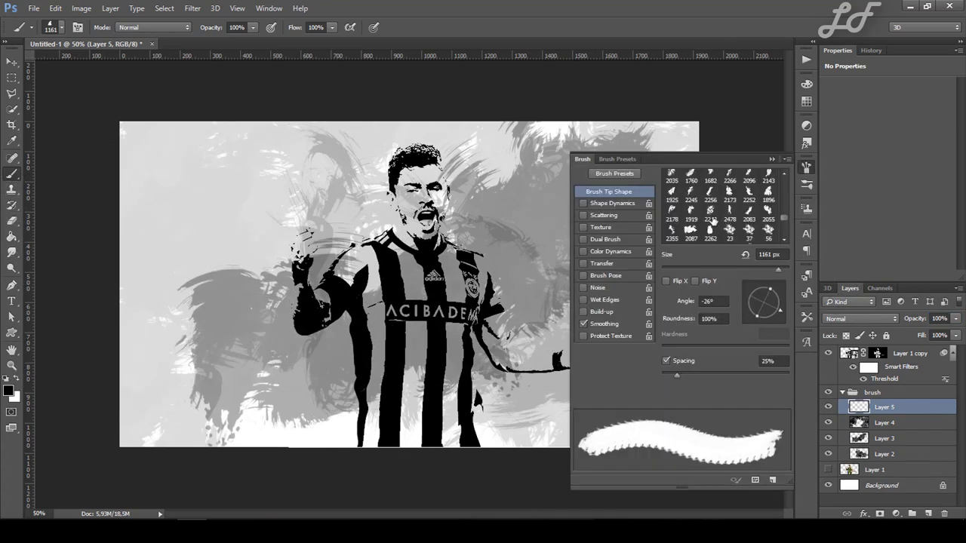
left_click(711, 212)
left_click_drag(790, 270, 771, 271)
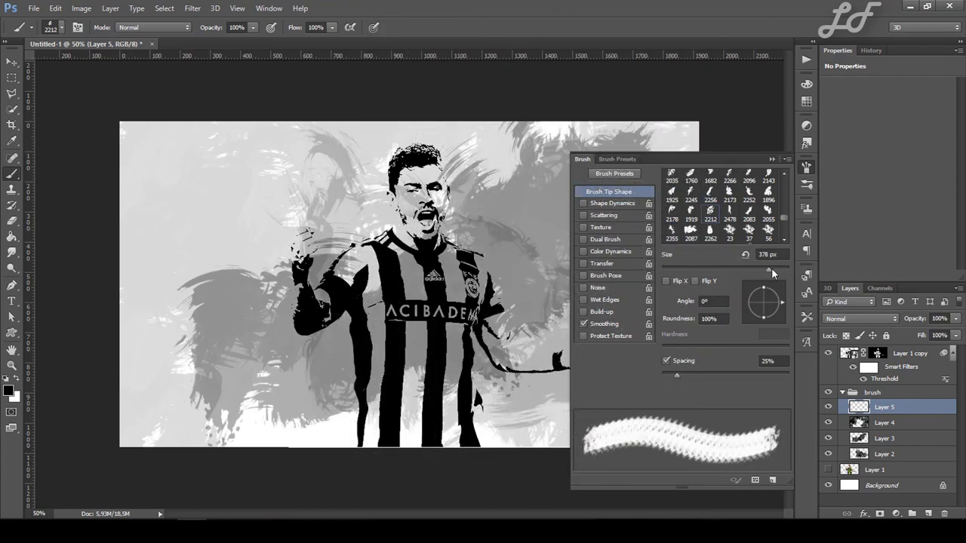
left_click_drag(783, 306, 779, 317)
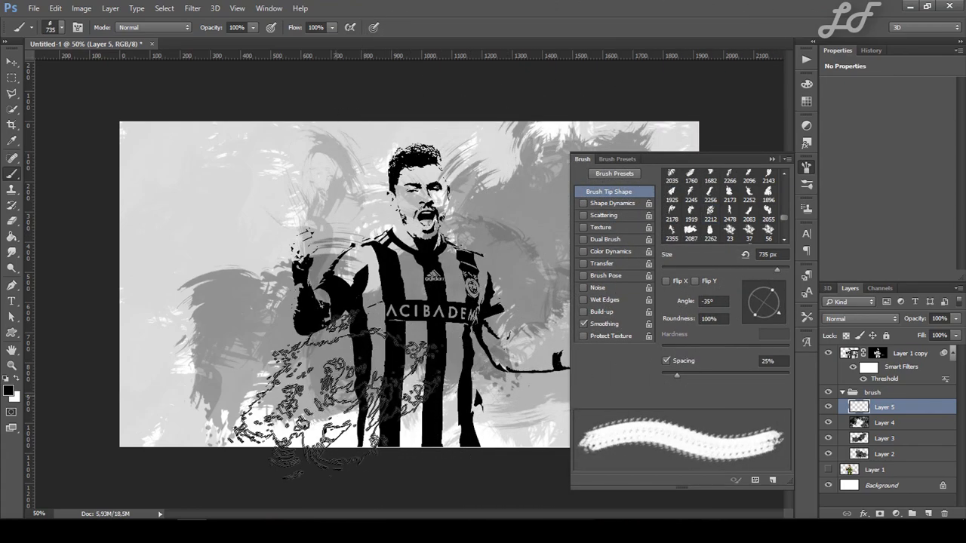
Stamp grunge marks over the lower jersey on Layer 5.
left_click(487, 412)
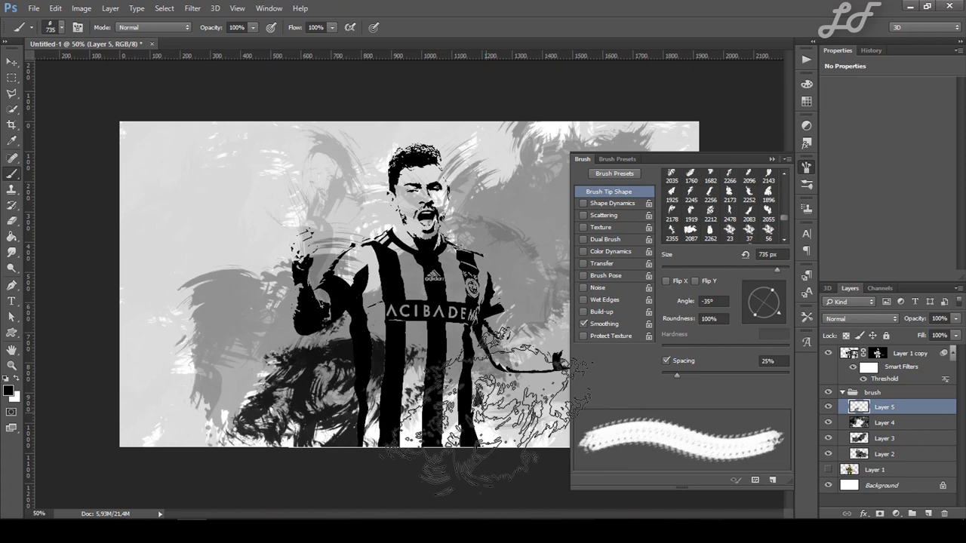
left_click(483, 414)
left_click(806, 167)
left_click(939, 317)
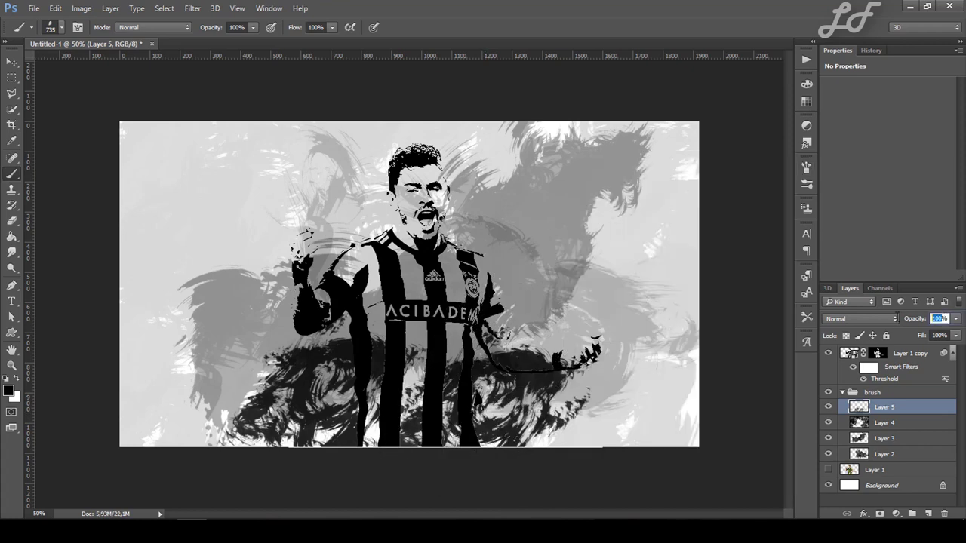
type("35")
key("Return")
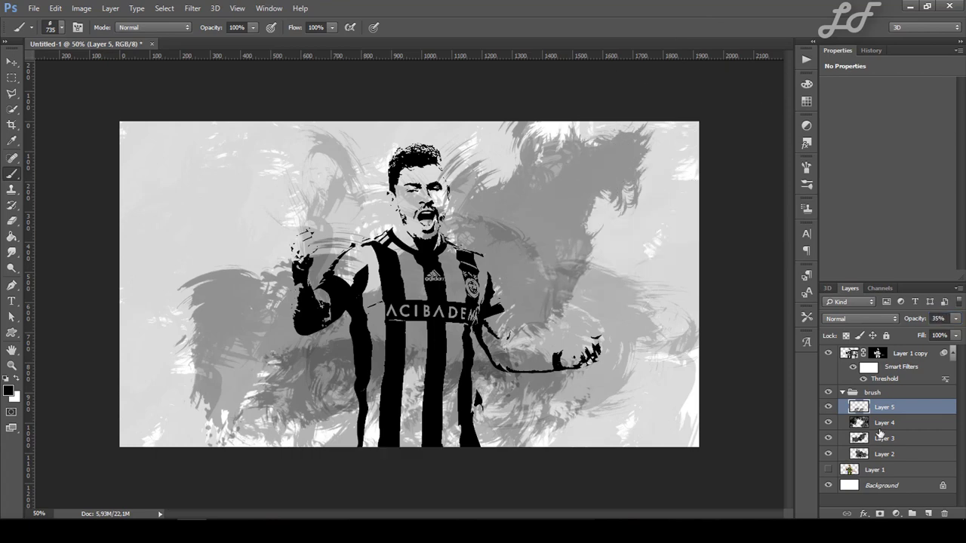
Move Layer 1 to the top, make it visible, and give it a black-filled mask.
left_click(848, 393)
left_click(843, 392)
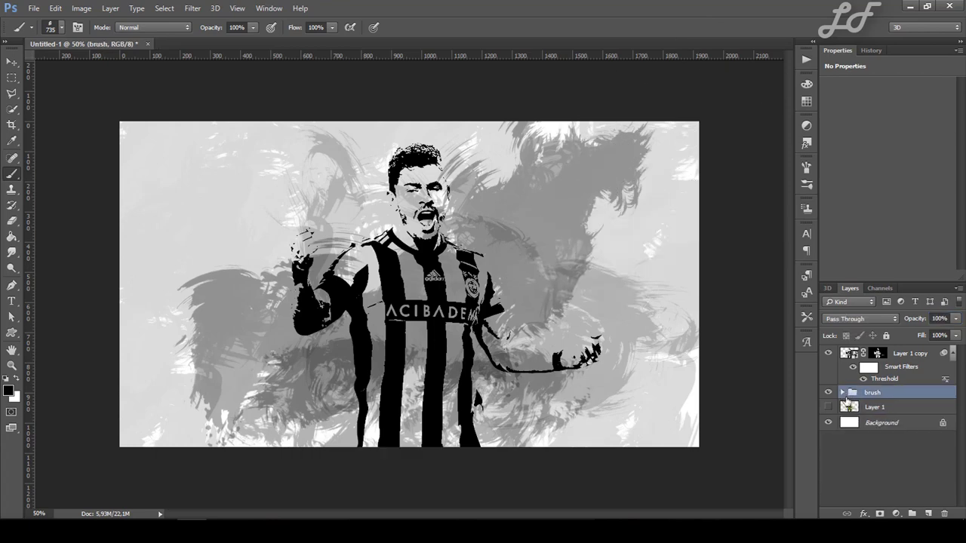
left_click_drag(858, 353, 863, 349)
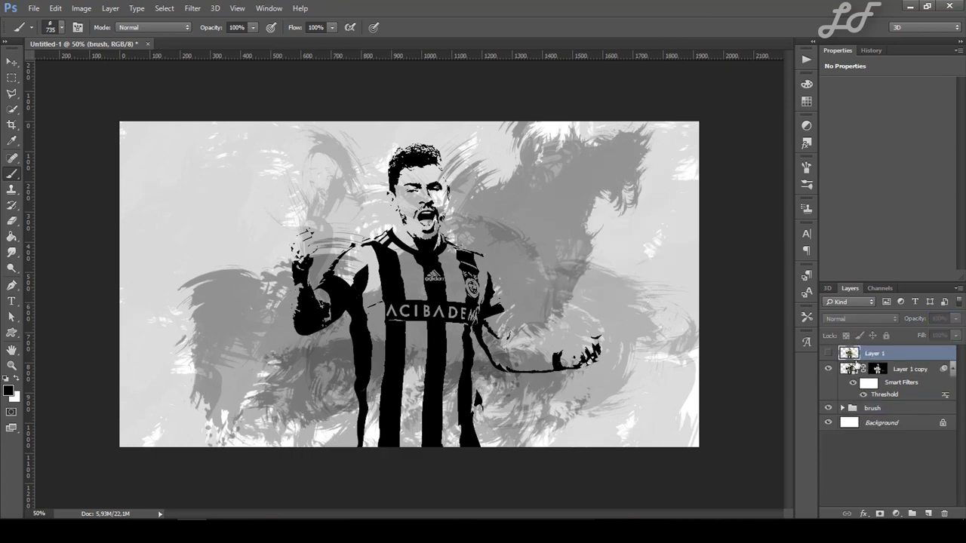
left_click(828, 353)
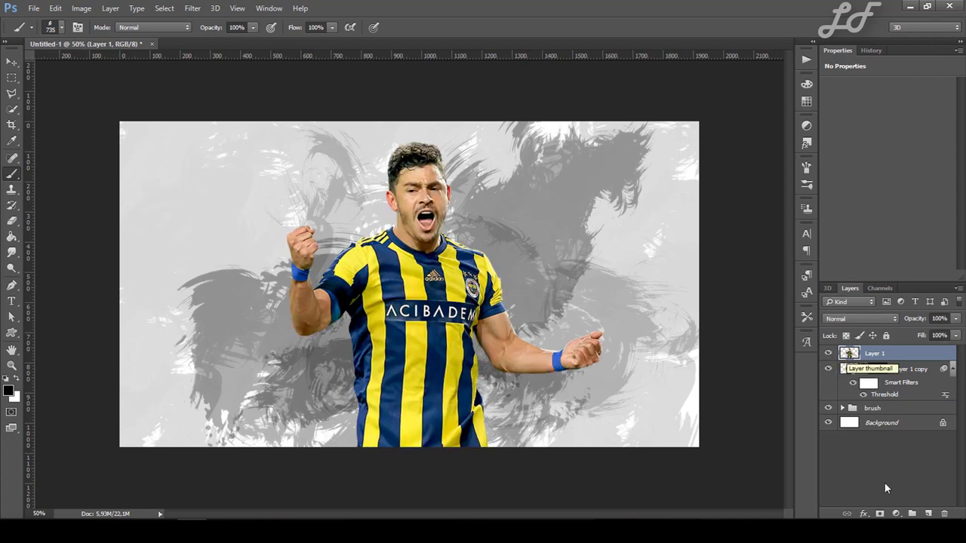
left_click(880, 514)
key("ctrl+i")
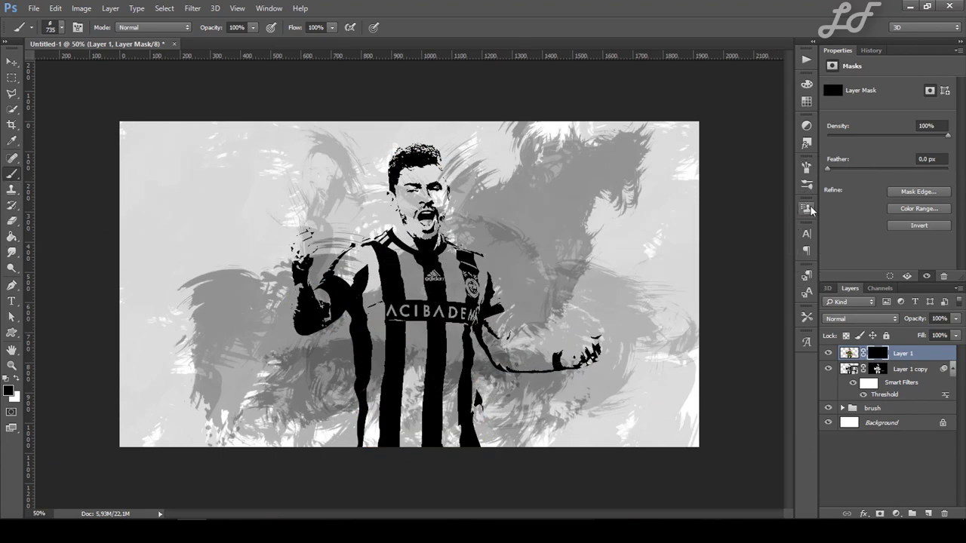
Enable brush shape dynamics and paint colour back onto the face, chest, fist and badge.
left_click(806, 166)
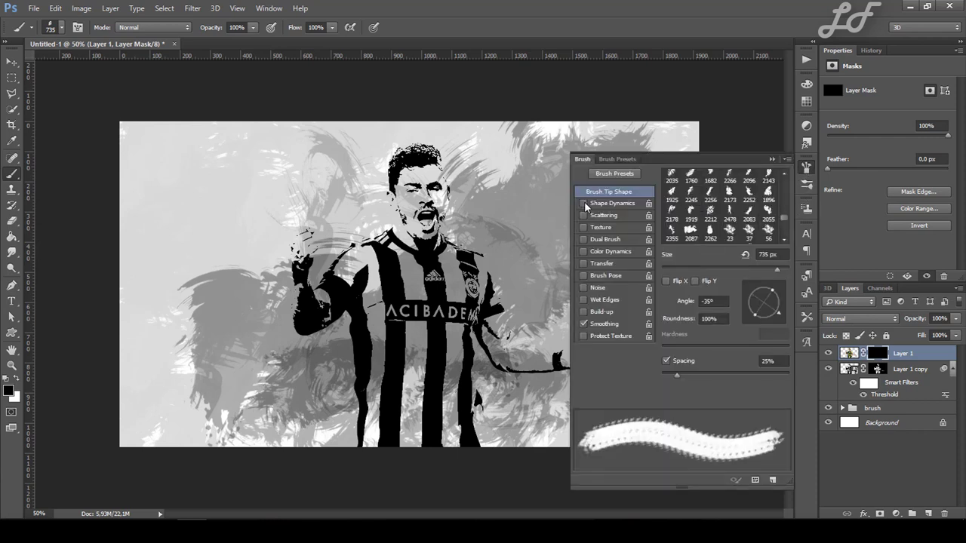
left_click(626, 206)
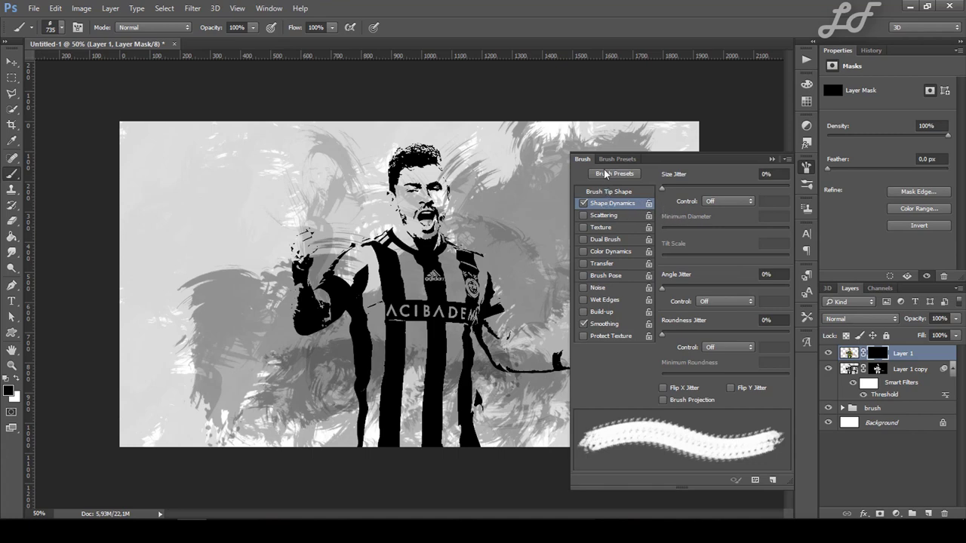
left_click(613, 192)
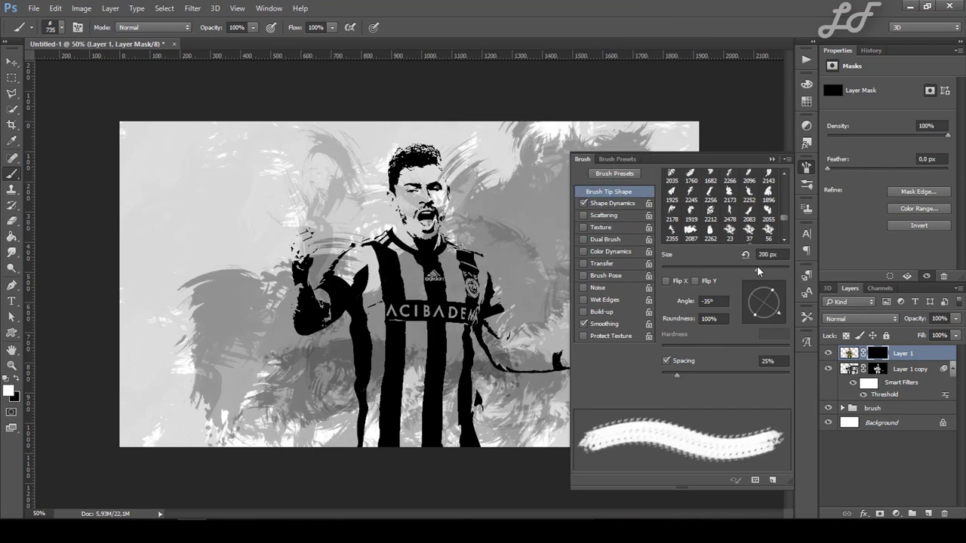
mouse_move(426, 170)
left_mouse_down()
mouse_move(413, 203)
mouse_move(438, 219)
mouse_move(442, 197)
mouse_move(411, 219)
mouse_move(468, 245)
mouse_move(446, 227)
left_mouse_up()
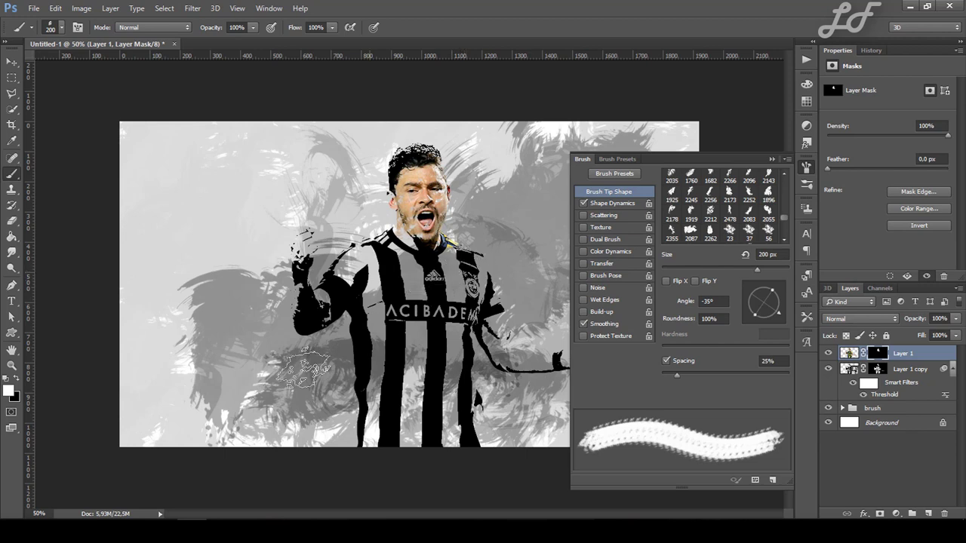
mouse_move(396, 352)
left_mouse_down()
mouse_move(453, 302)
mouse_move(430, 421)
left_mouse_up()
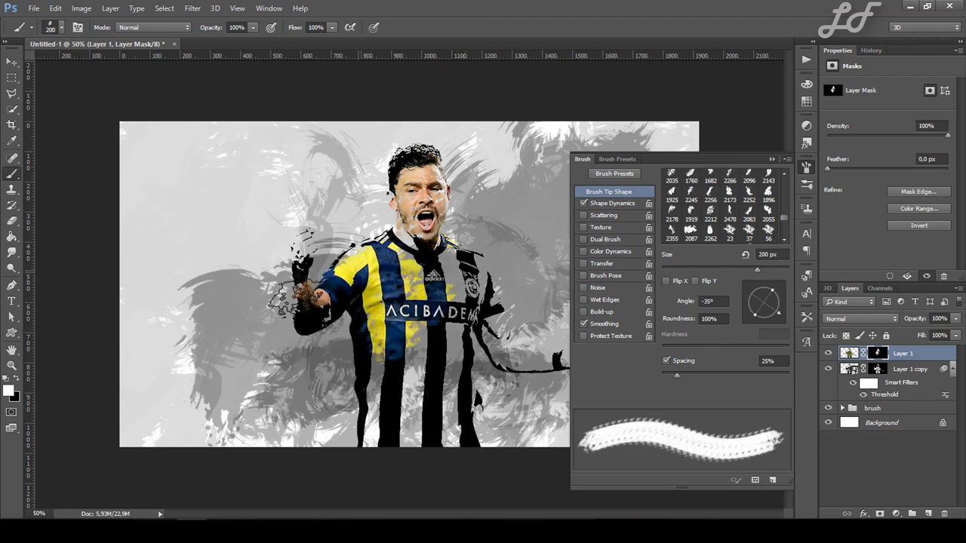
mouse_move(328, 336)
left_mouse_down()
mouse_move(302, 226)
mouse_move(317, 325)
left_mouse_up()
left_click_drag(457, 260, 396, 257)
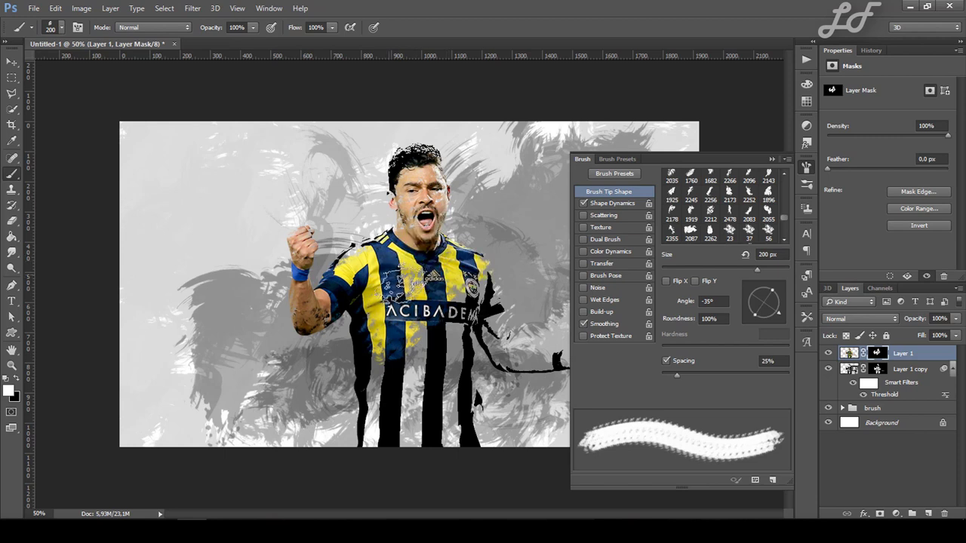
Reveal the remaining jersey stripes, right arm and ACIBADEM area in colour.
mouse_move(413, 376)
left_mouse_down()
mouse_move(389, 422)
mouse_move(453, 426)
mouse_move(468, 317)
mouse_move(532, 354)
left_mouse_up()
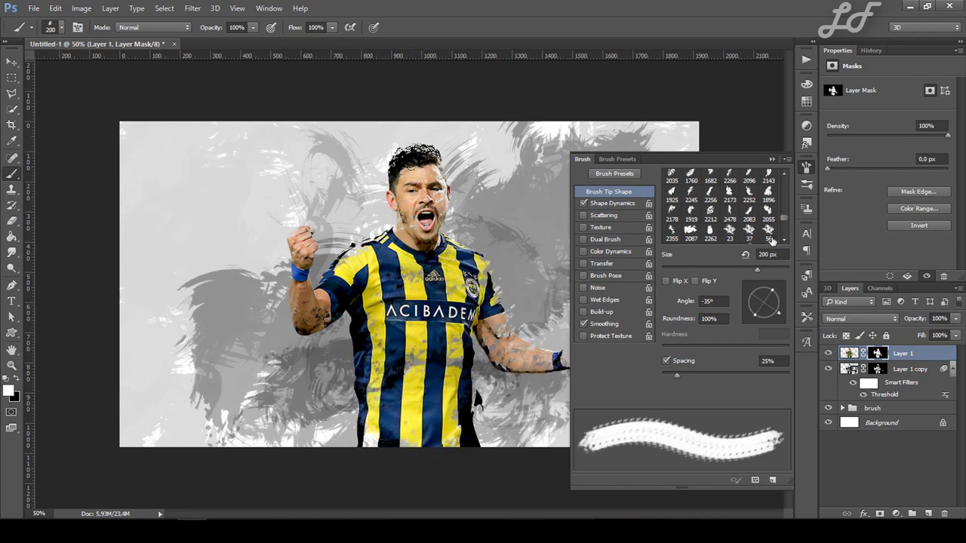
left_click(806, 168)
left_click_drag(378, 314, 501, 324)
left_click_drag(453, 354, 474, 370)
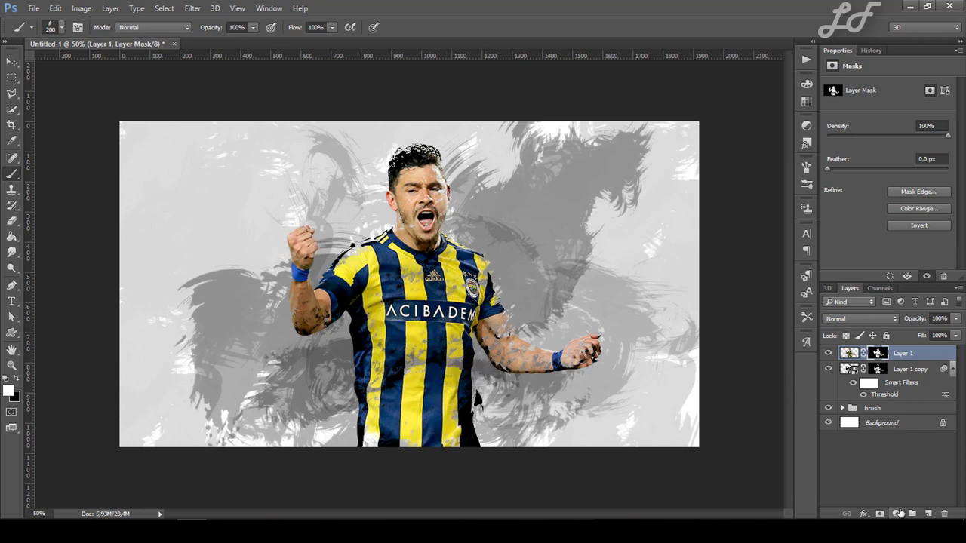
Add a Gradient Map adjustment layer using the Blue, Red, Yellow preset.
left_click(896, 514)
left_click(882, 486)
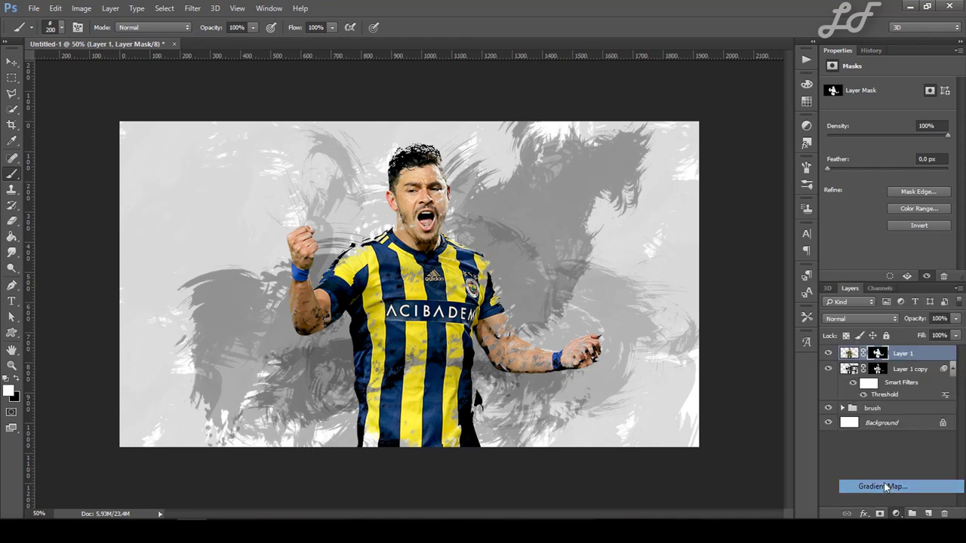
left_click(873, 91)
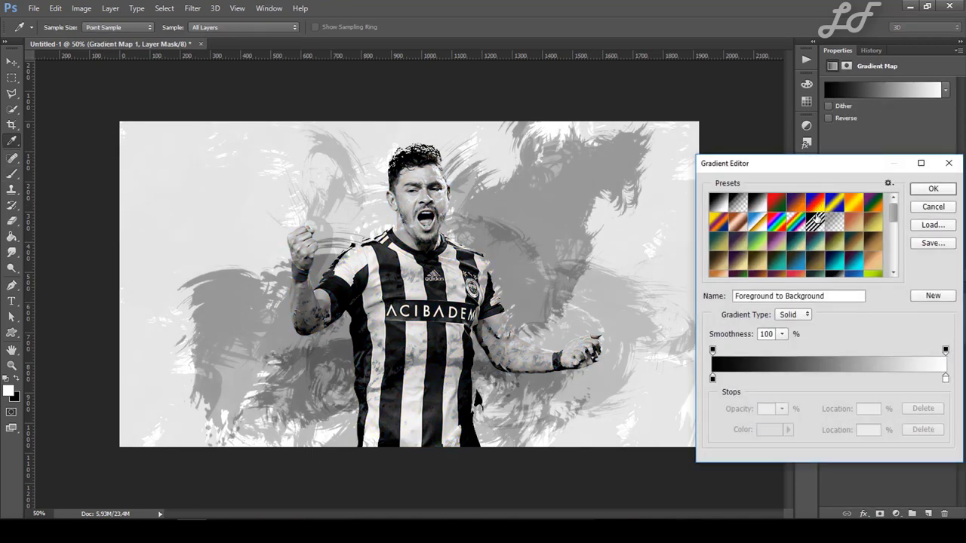
left_click(815, 203)
left_click(945, 193)
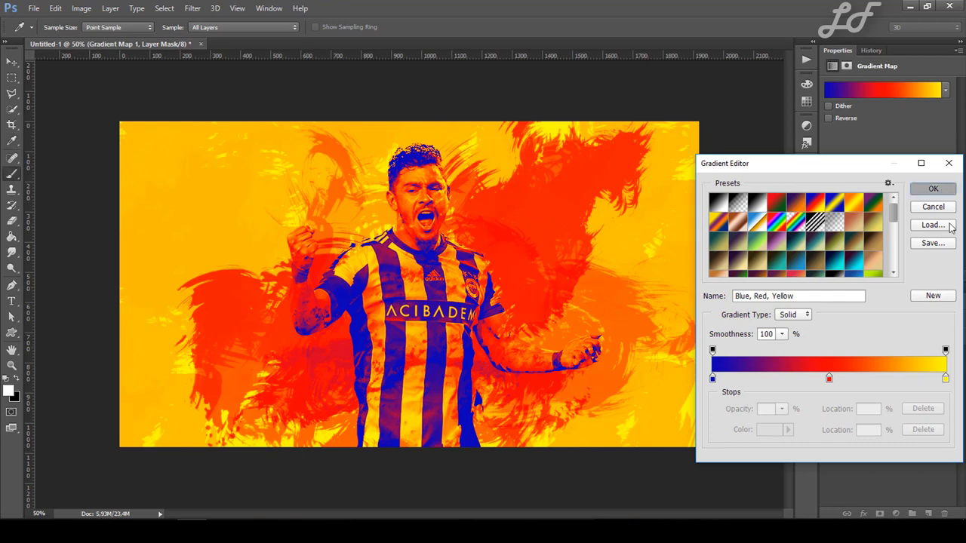
Lower the Gradient Map layer's opacity to 15%.
key("b")
left_click(900, 320)
left_click_drag(900, 320, 874, 325)
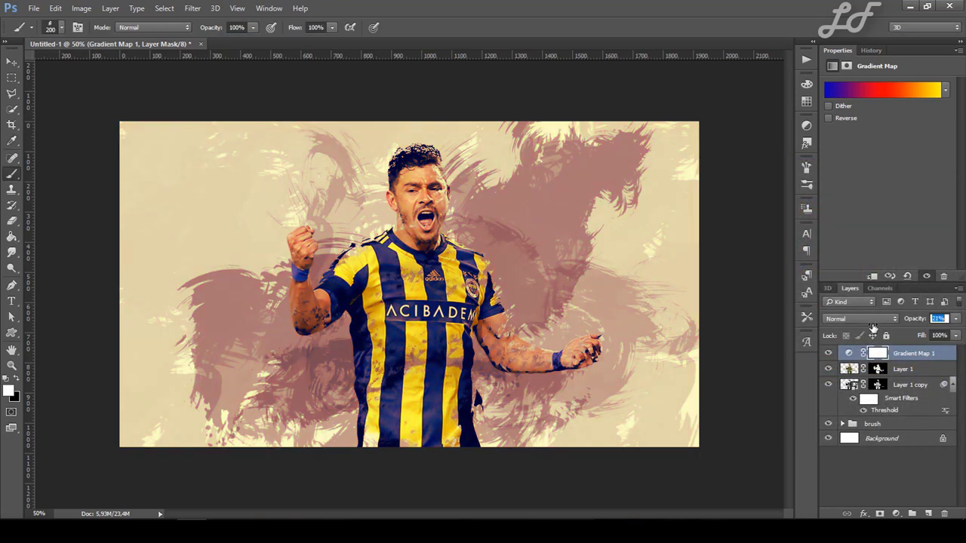
key("Return")
left_click_drag(917, 322, 915, 323)
key("Return")
Add a Curves adjustment layer and darken the image with a lowered RGB point.
left_click(897, 514)
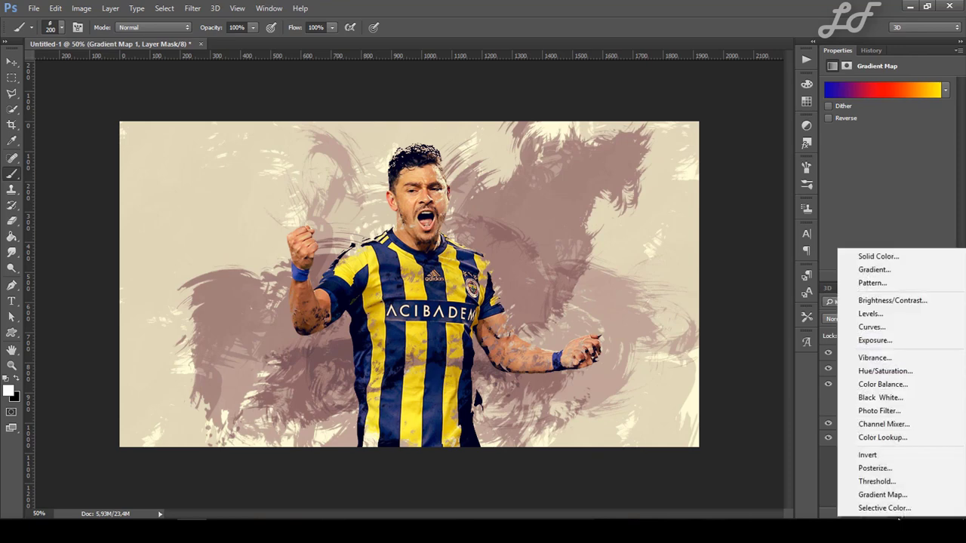
left_click(875, 327)
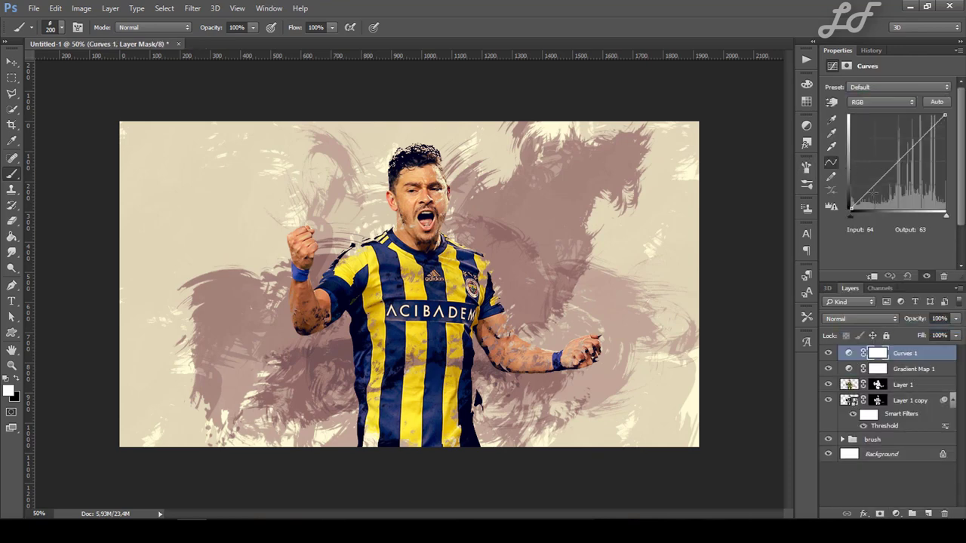
left_click_drag(892, 169, 918, 142)
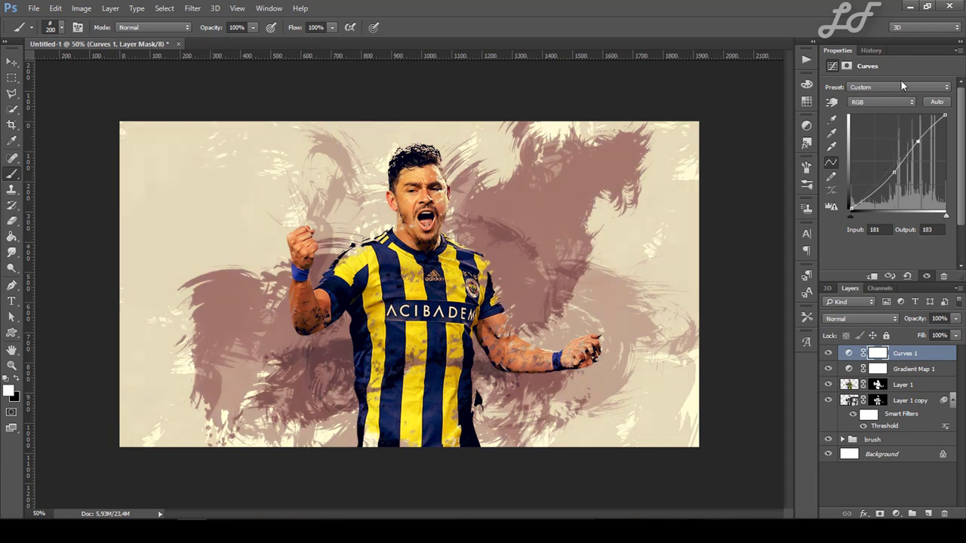
On the Blue curve, raise the black point, lower the white point and add a midpoint.
left_click(885, 99)
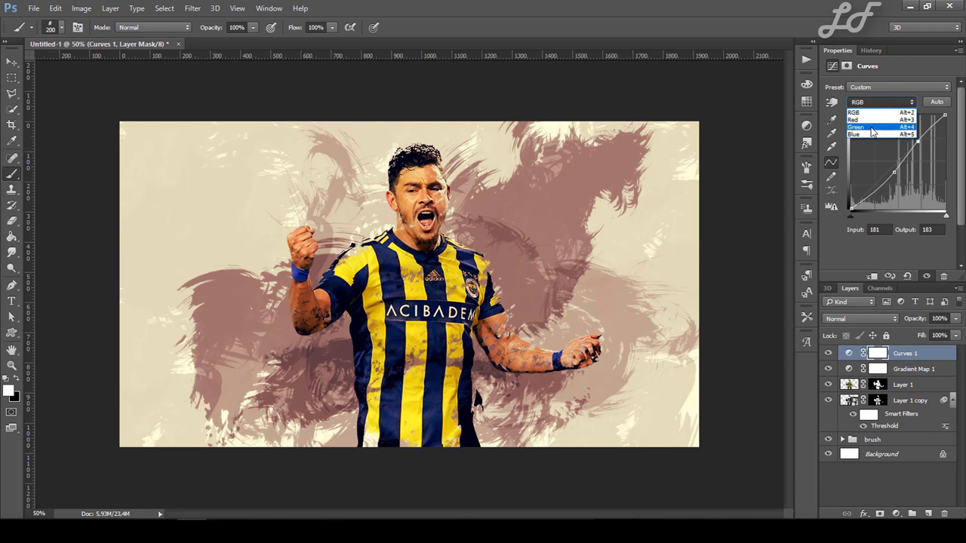
left_click(869, 134)
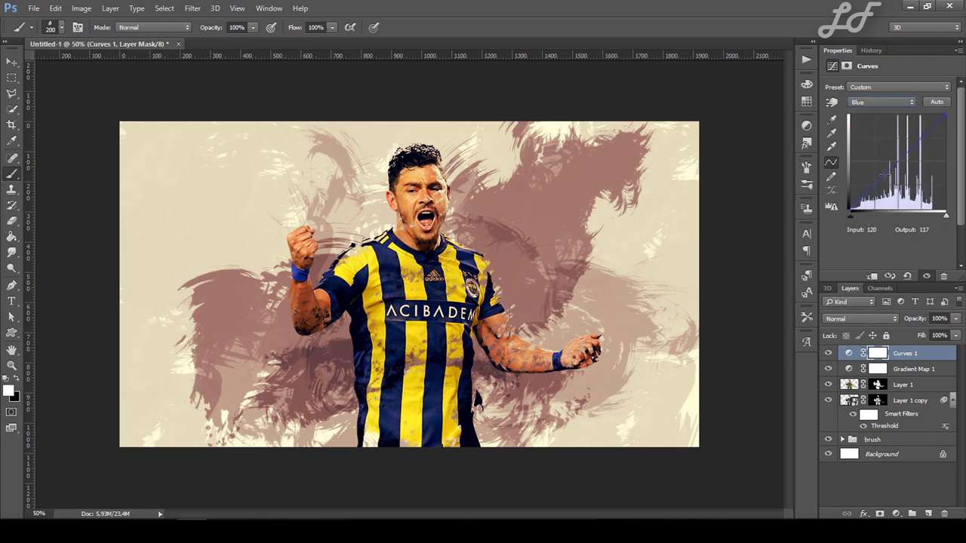
left_click_drag(851, 208, 851, 192)
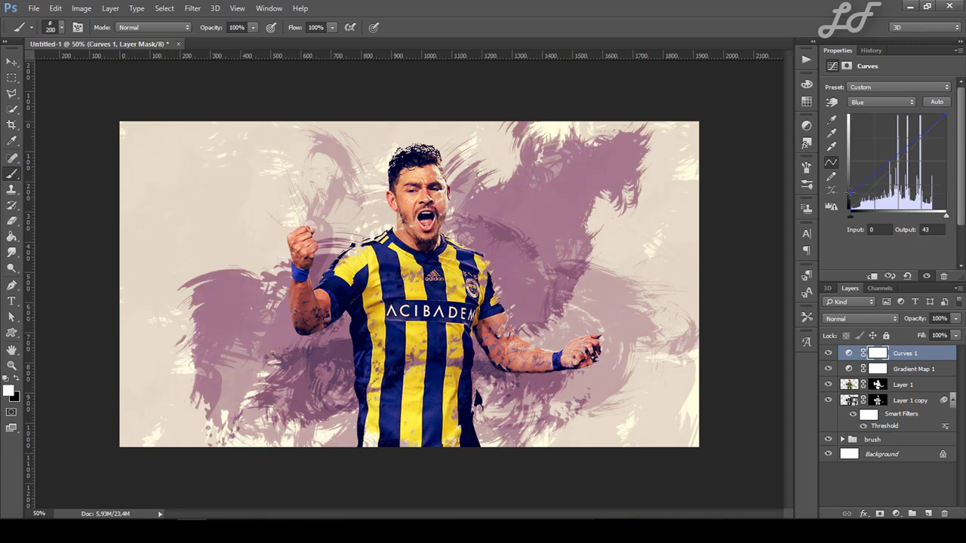
left_click_drag(946, 116, 947, 124)
left_click(903, 157)
left_click(827, 353)
Type GIULIANO on the canvas and place it left of the player's head.
left_click(12, 301)
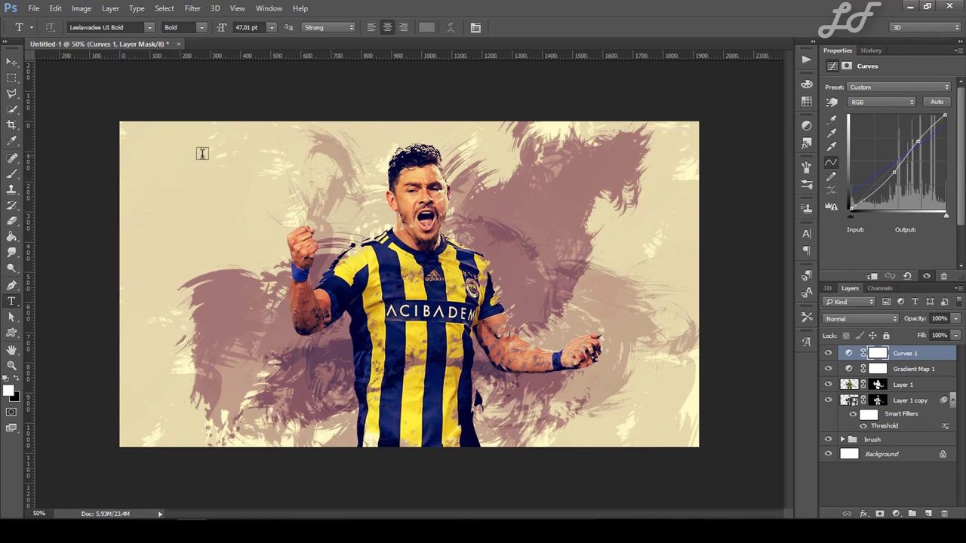
left_click(202, 153)
type("GIULIANO")
mouse_move(299, 136)
left_mouse_down()
mouse_move(360, 177)
mouse_move(370, 129)
left_mouse_up()
Set the GIULIANO text colour to dark olive #6c6800 and commit the text.
left_click(426, 28)
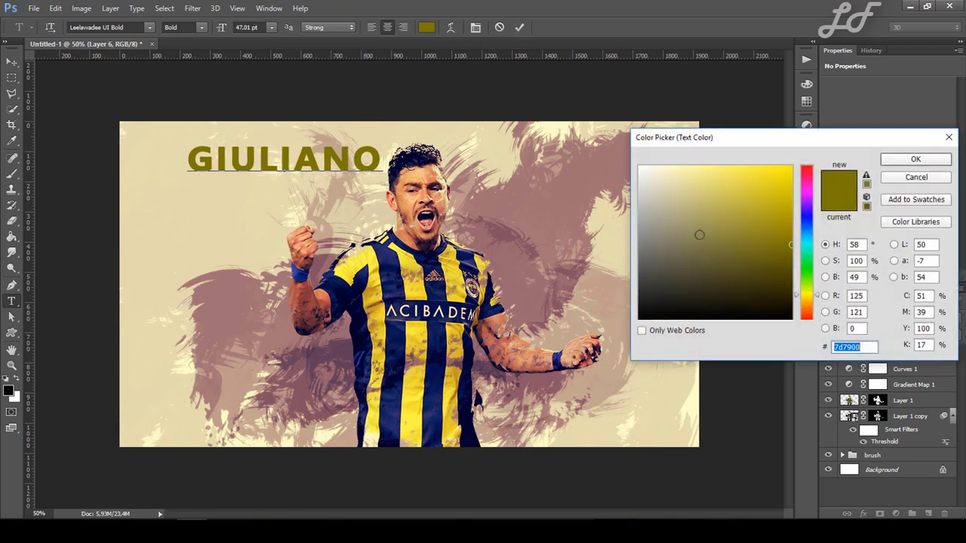
left_click(365, 163)
key("Escape")
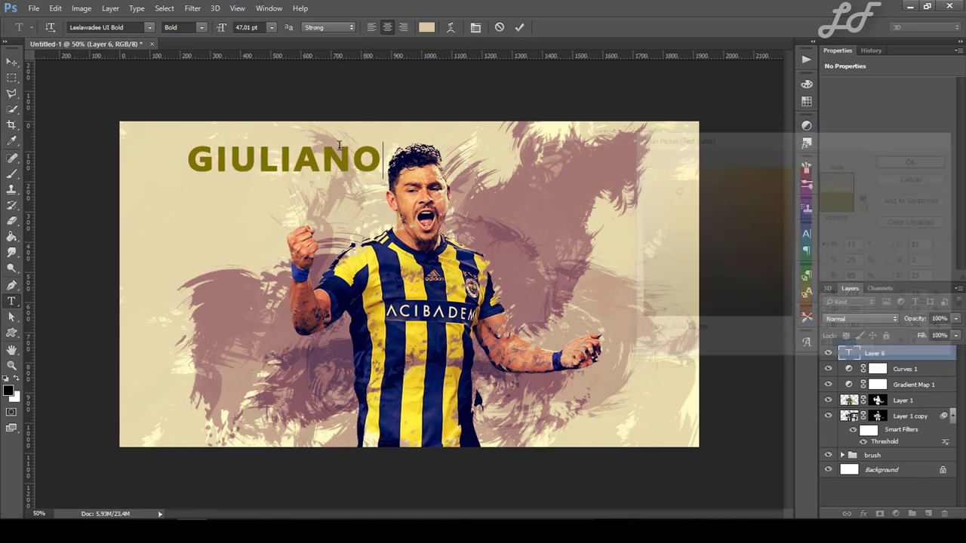
left_click(426, 27)
left_click_drag(784, 244, 793, 254)
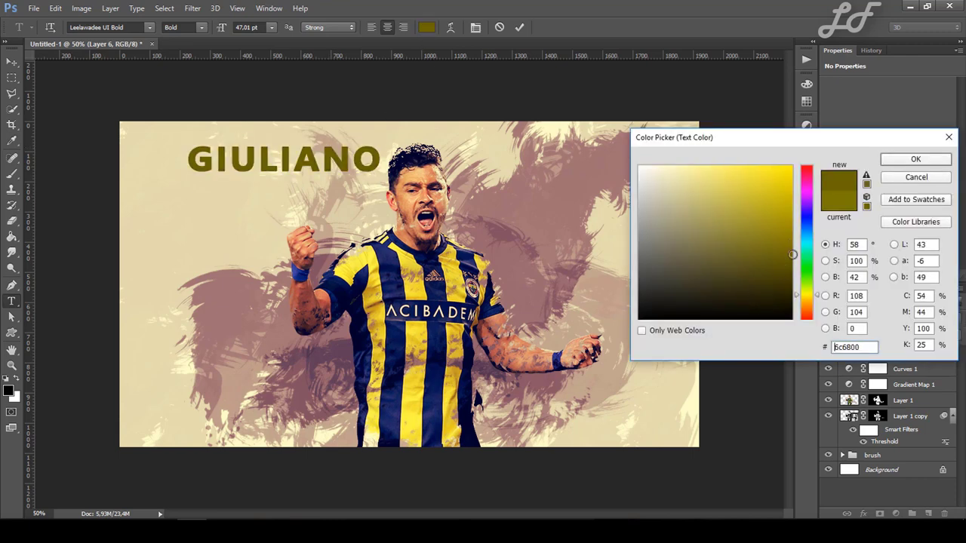
left_click(915, 159)
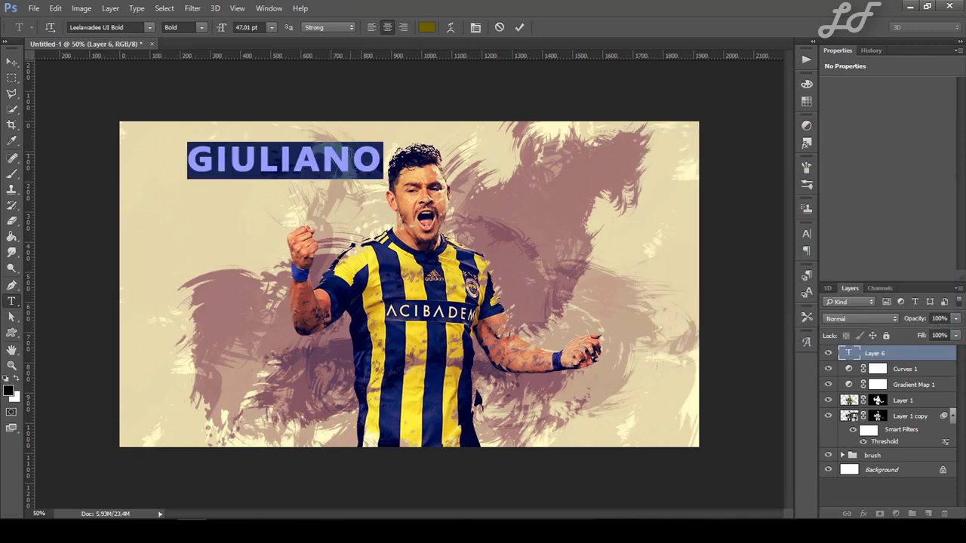
left_click(519, 27)
Give the GIULIANO layer a thin bright yellow fffc56 Stroke layer style.
double_click(925, 355)
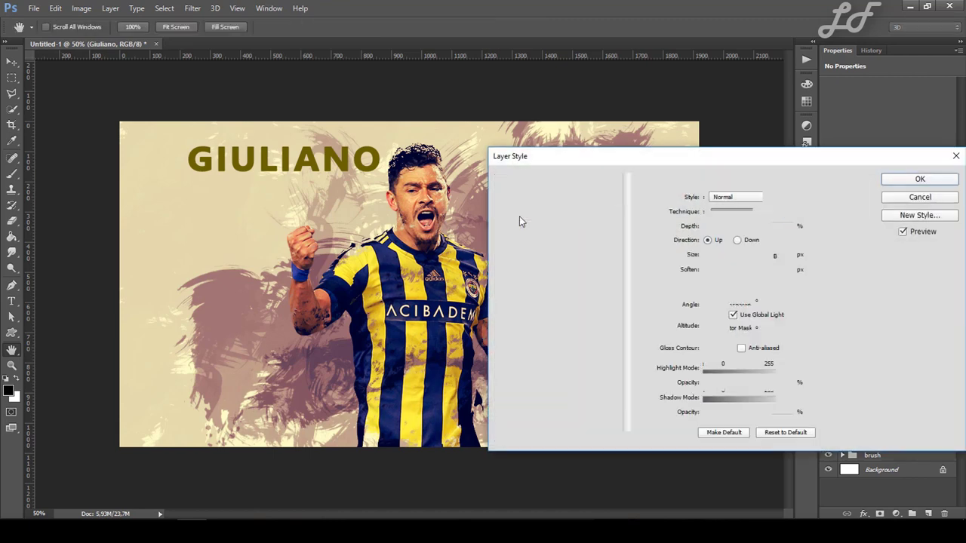
left_click(520, 213)
left_click(504, 259)
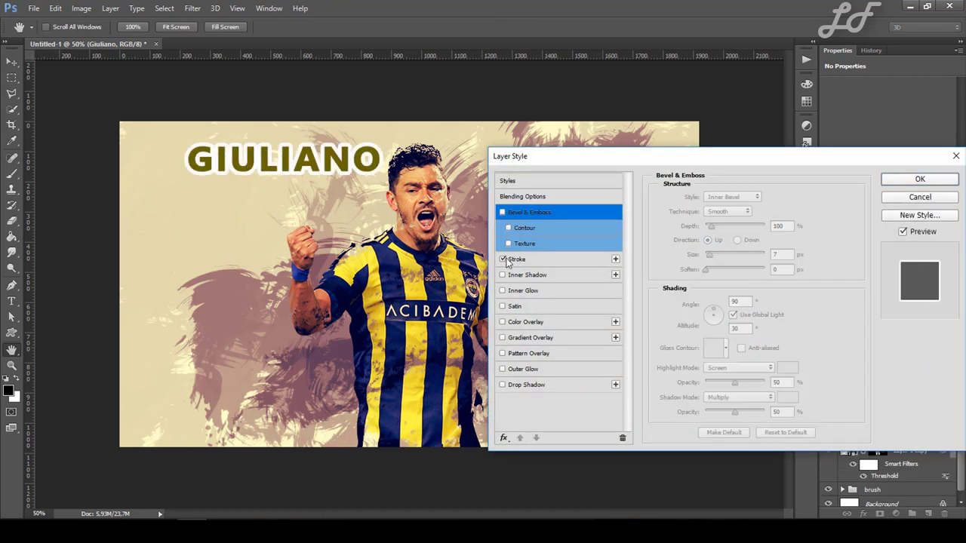
left_click(535, 264)
left_click_drag(707, 199, 705, 200)
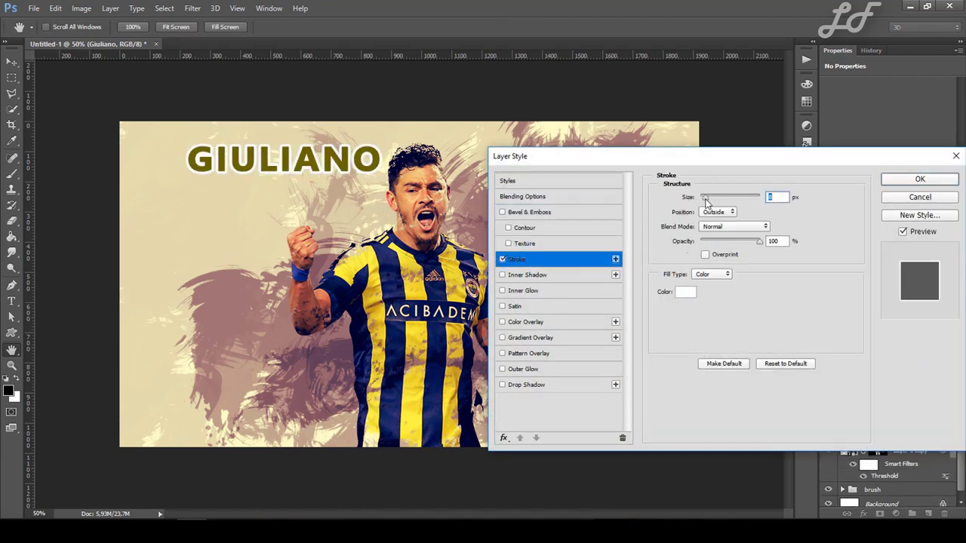
left_click(686, 292)
type("21265d")
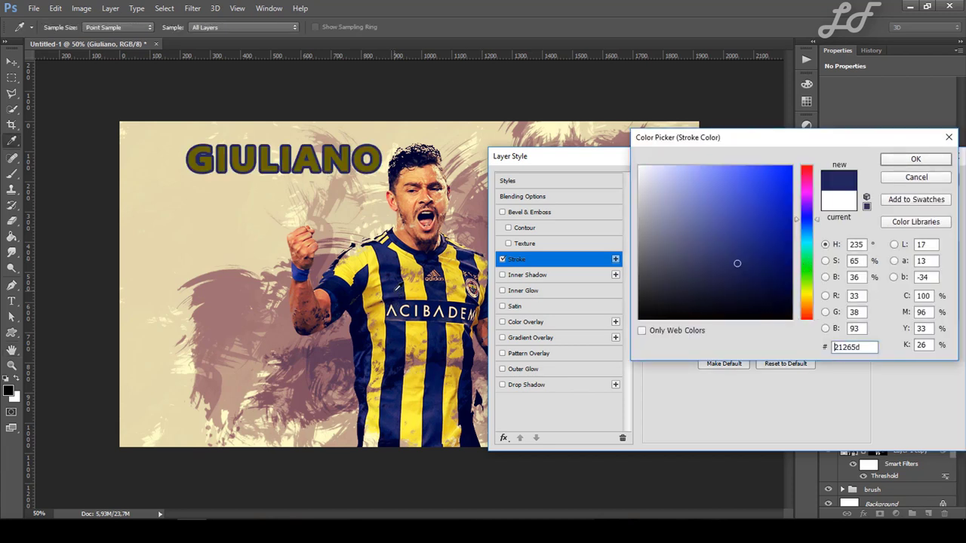
left_click(381, 271)
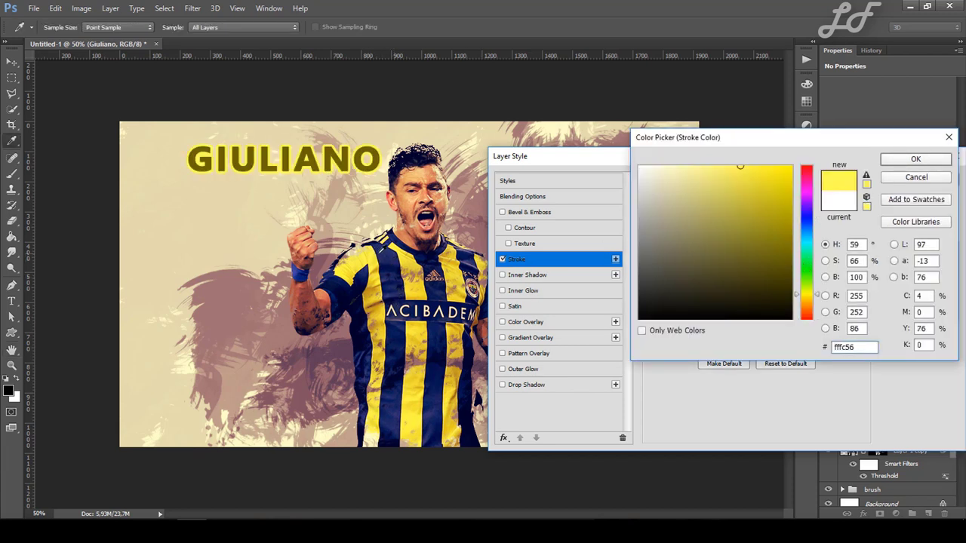
left_click(915, 160)
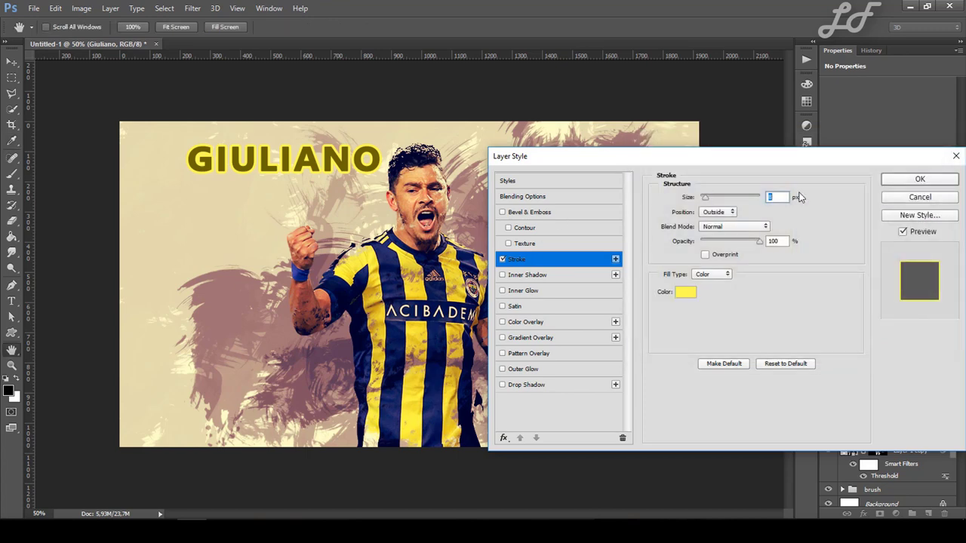
left_click(908, 178)
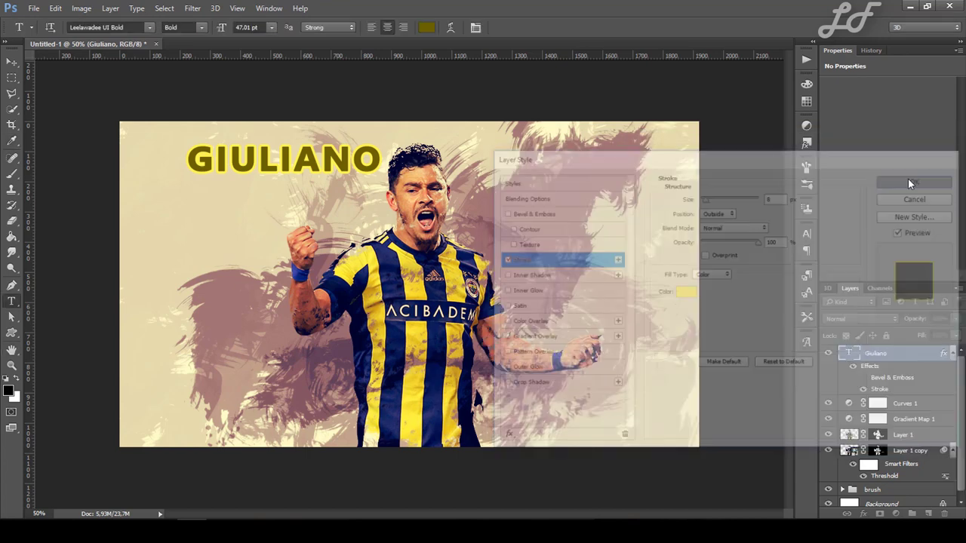
Duplicate the GIULIANO layer, move the copy below, and retype it as DE.
right_click(895, 353)
left_click(688, 138)
key("Return")
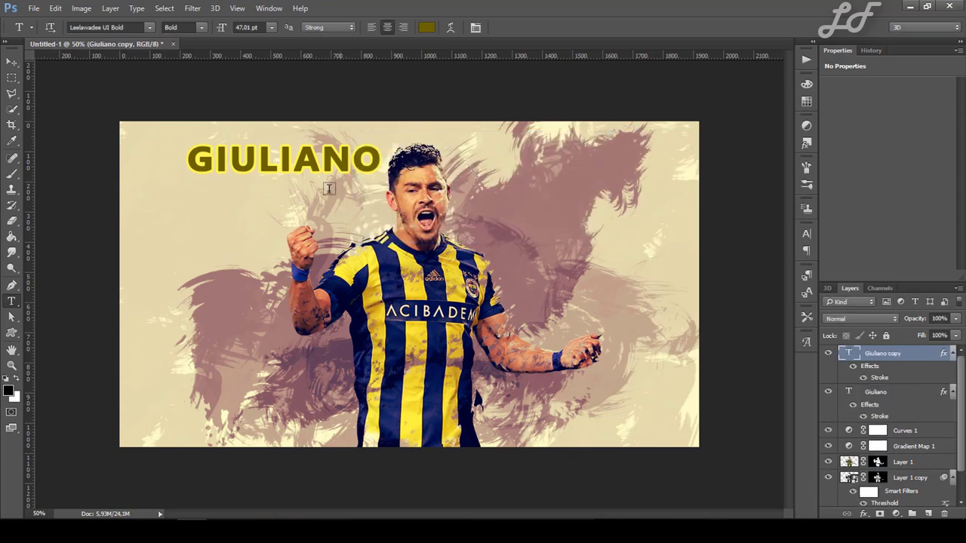
key("v")
left_click_drag(319, 156, 325, 195)
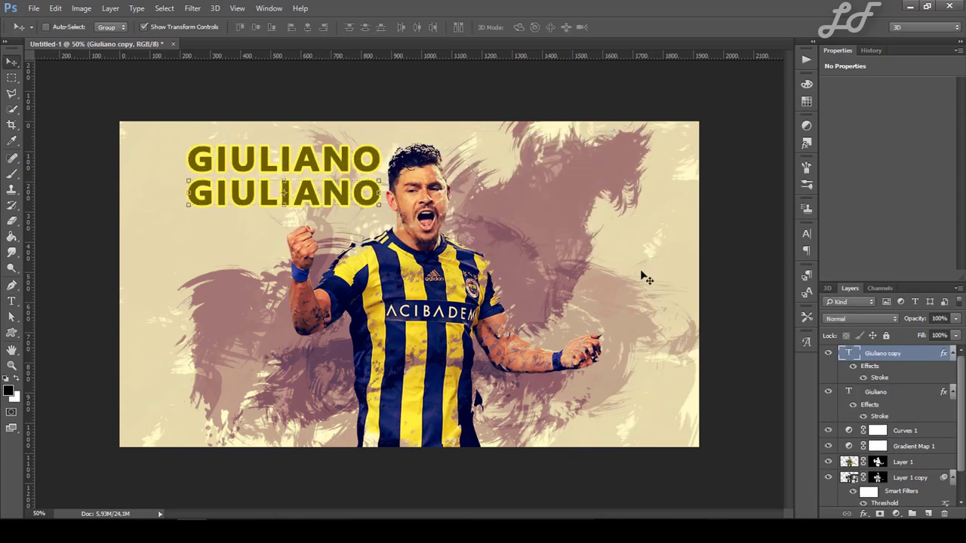
right_click(895, 353)
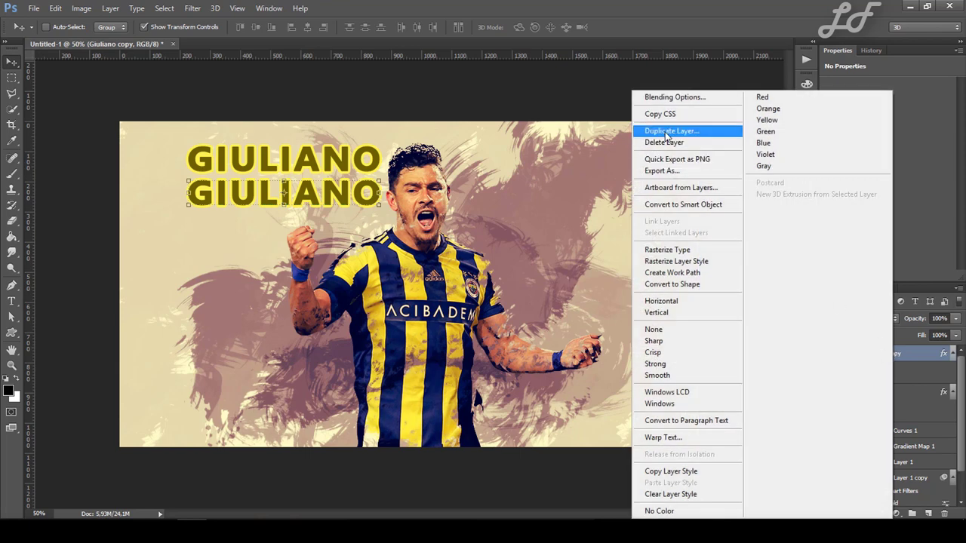
left_click(334, 224)
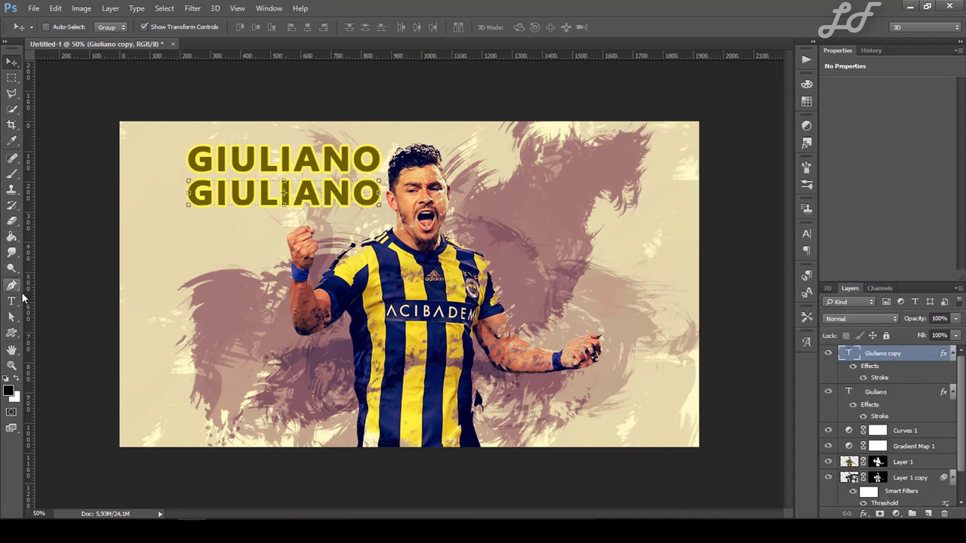
left_click(11, 302)
double_click(332, 190)
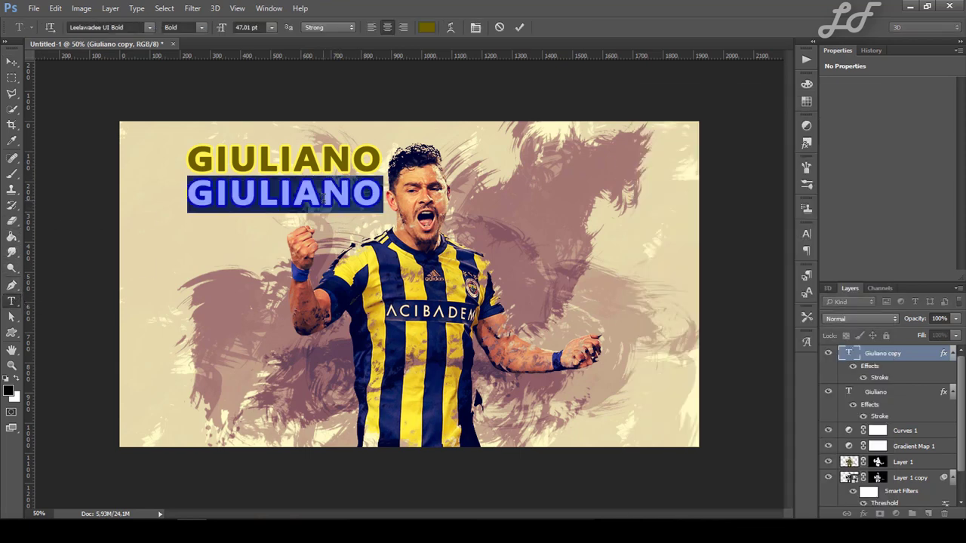
type("DE")
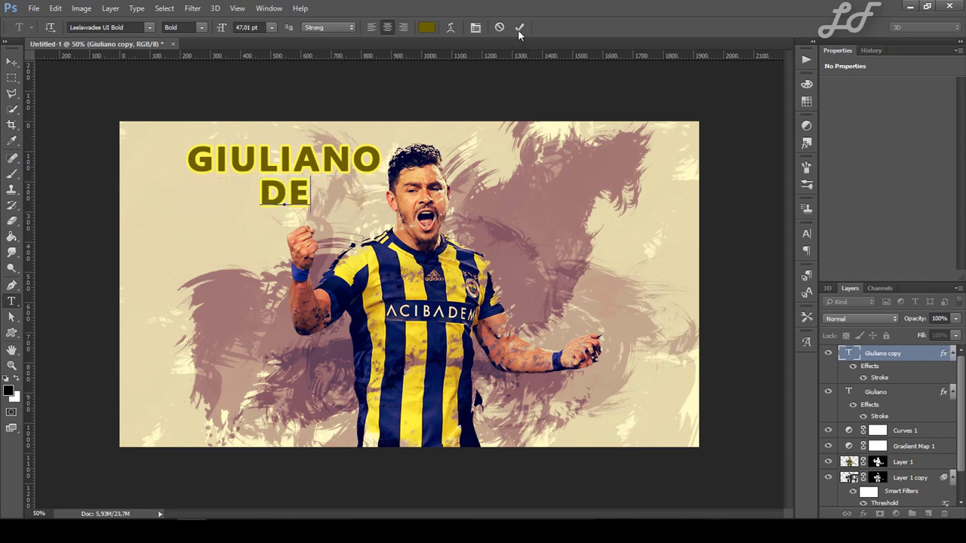
left_click(519, 27)
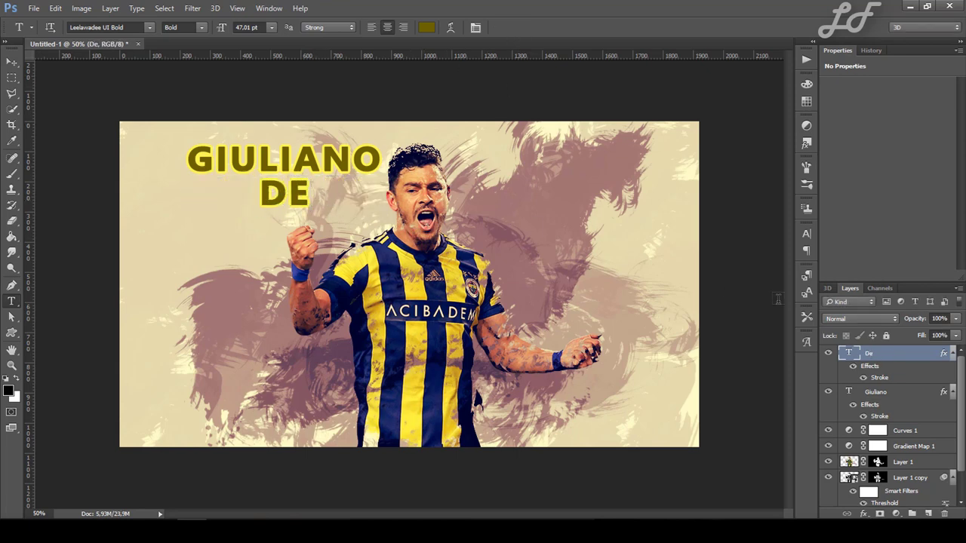
Duplicate the DE layer, move the copy beneath it, and retype it as PAULA.
right_click(927, 355)
left_click(702, 131)
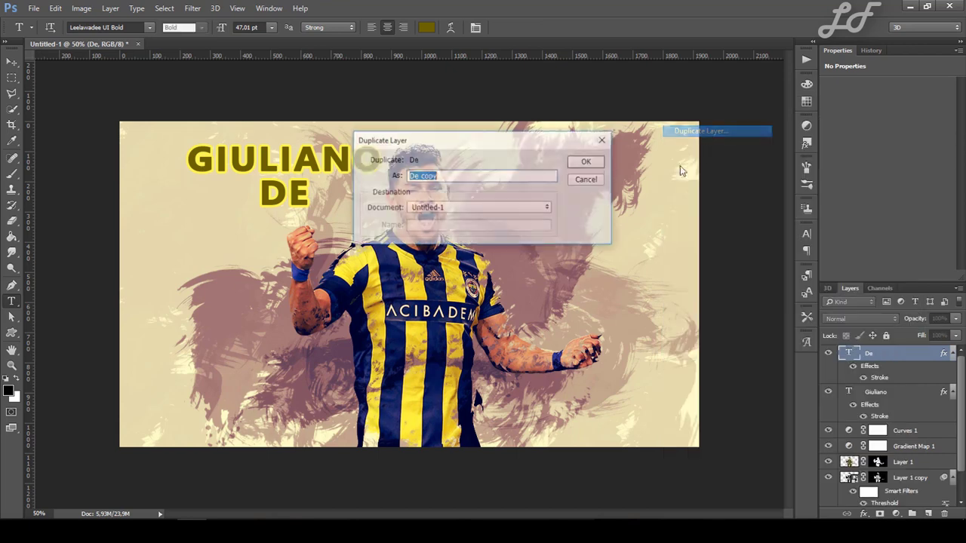
left_click(586, 161)
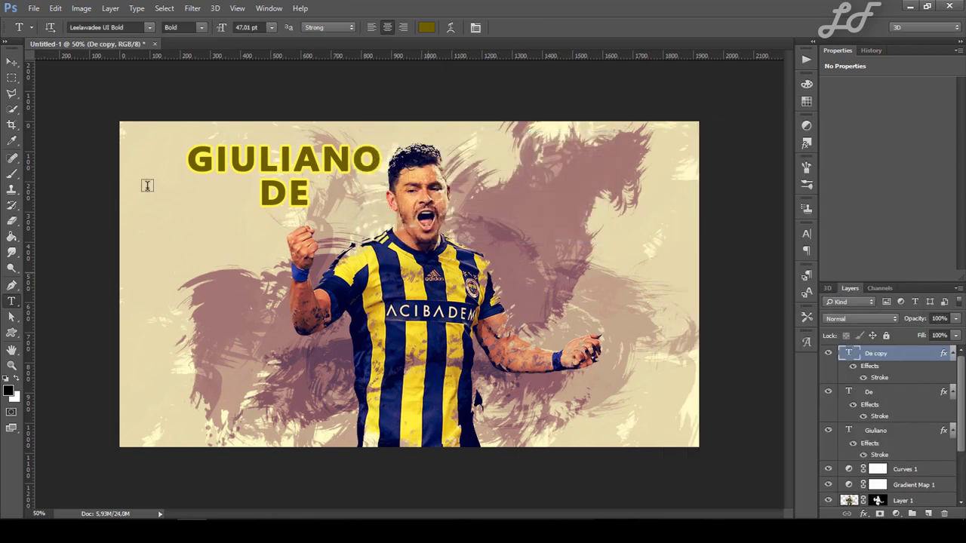
left_click(12, 61)
left_click_drag(298, 193, 299, 226)
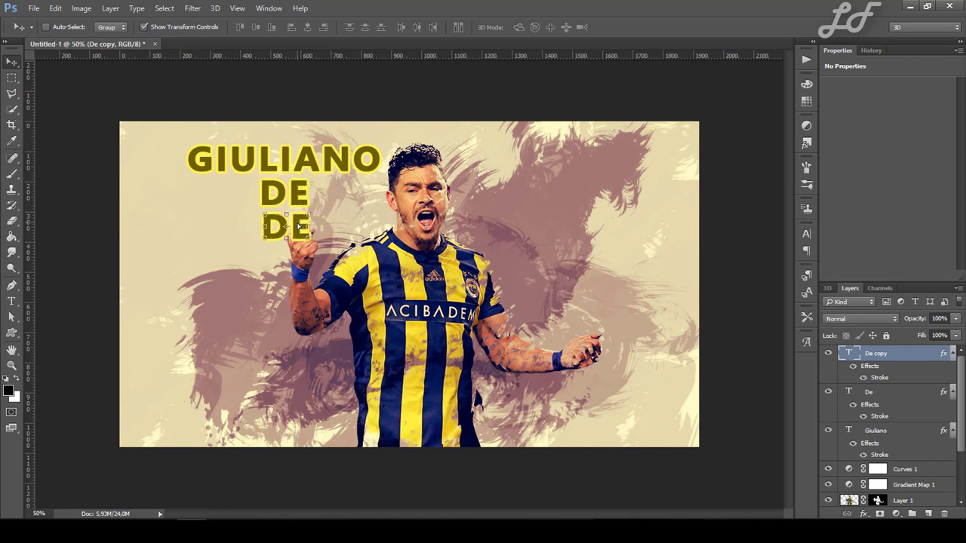
left_click(11, 301)
double_click(302, 228)
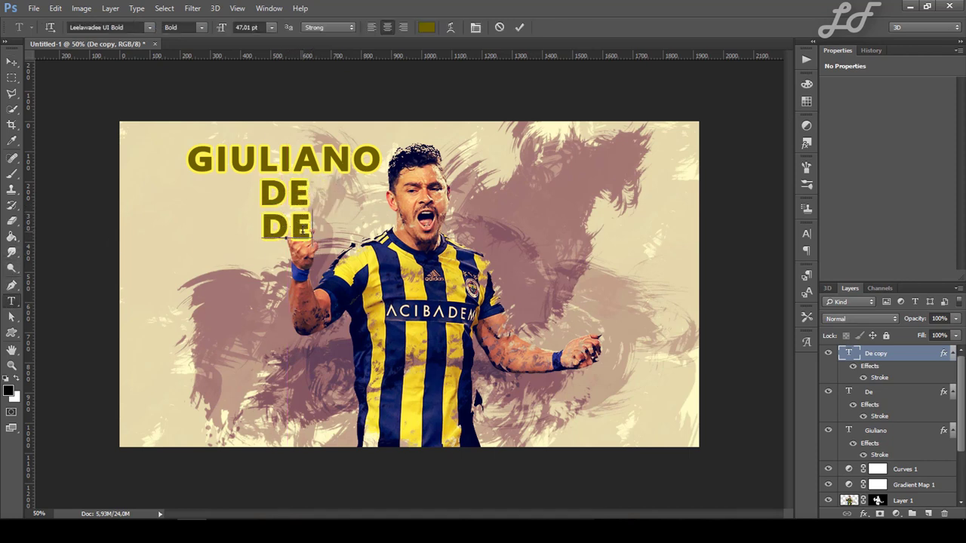
type("PAULA")
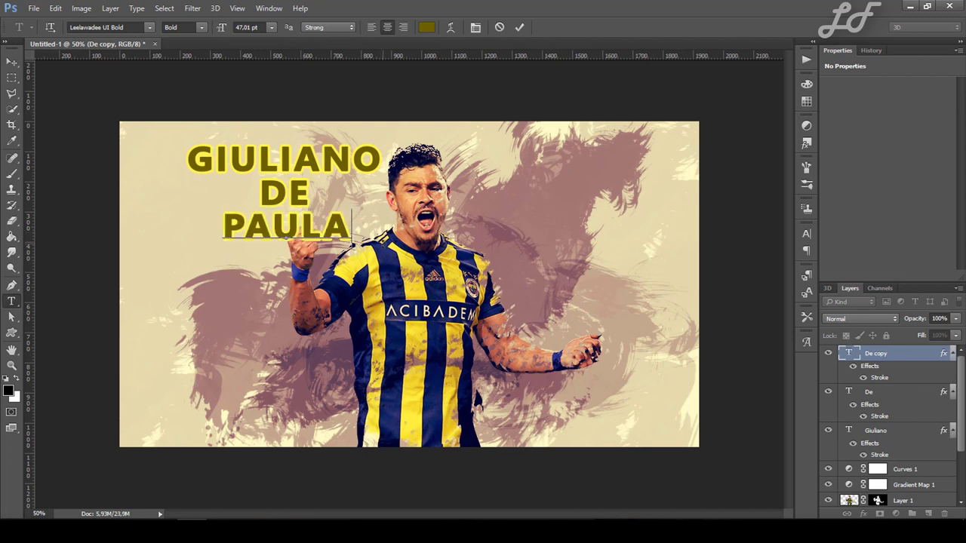
left_click(520, 27)
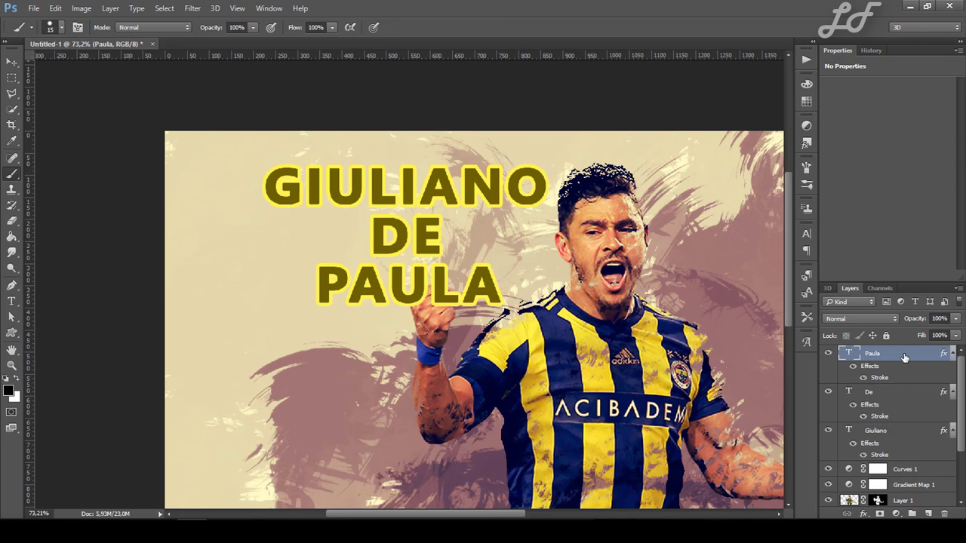
Convert the PAULA text to a Smart Object and add a layer mask.
right_click(905, 357)
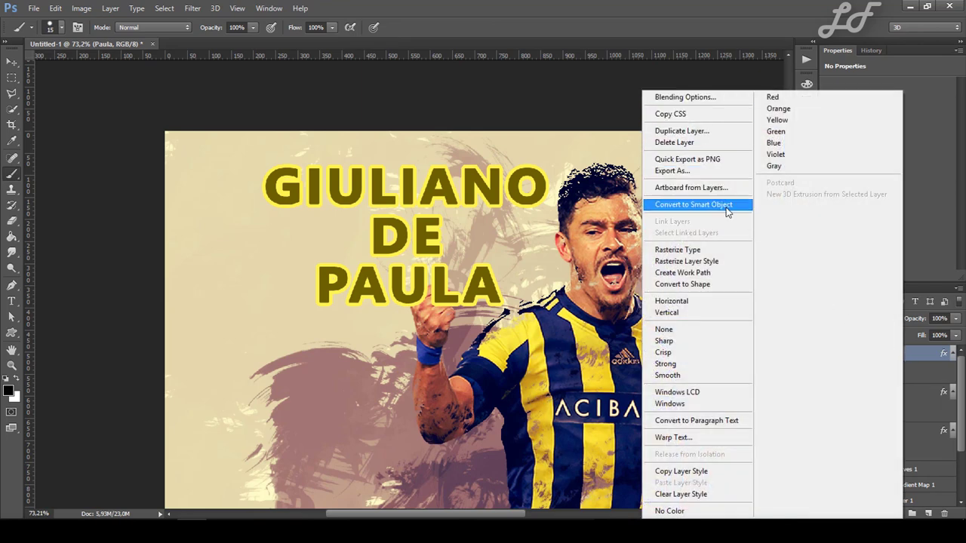
left_click(723, 205)
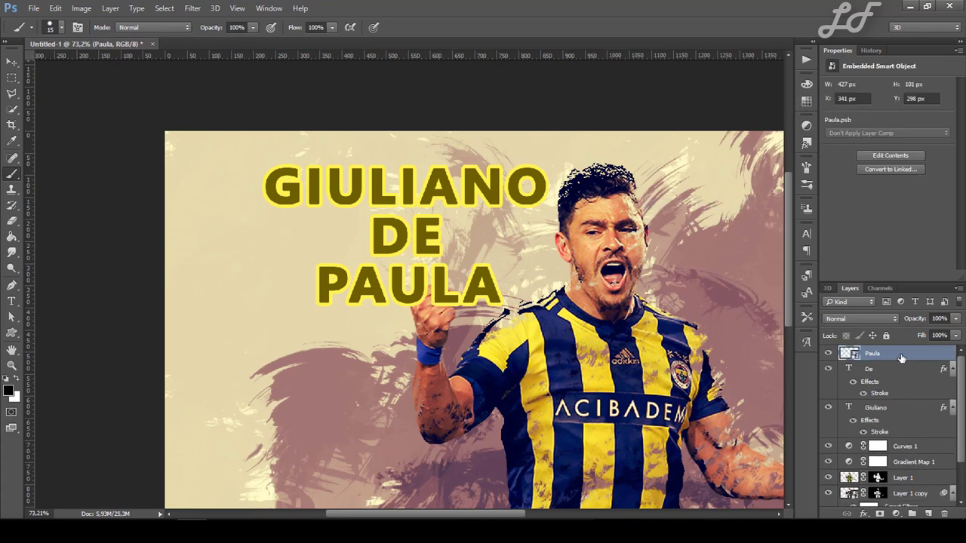
left_click(829, 353)
left_click(11, 221)
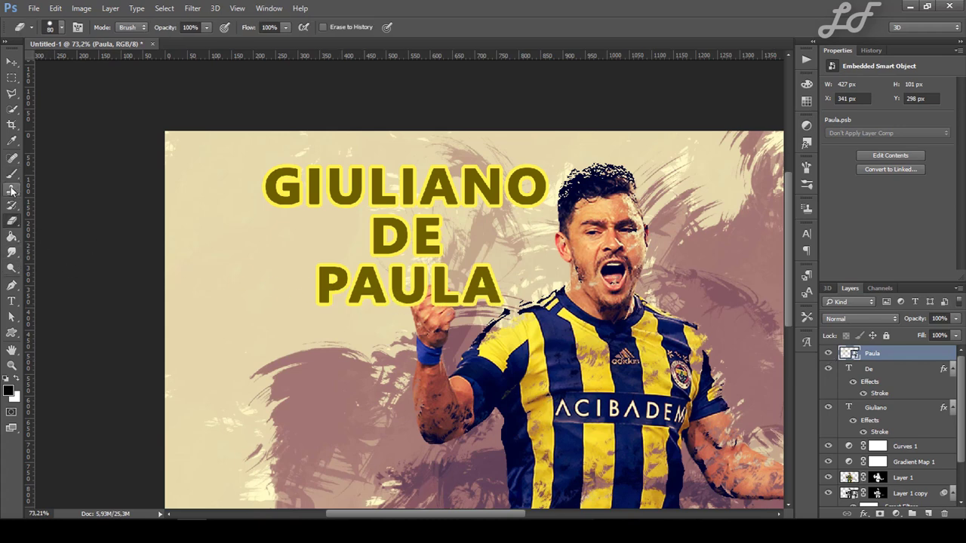
left_click(12, 175)
left_click(879, 514)
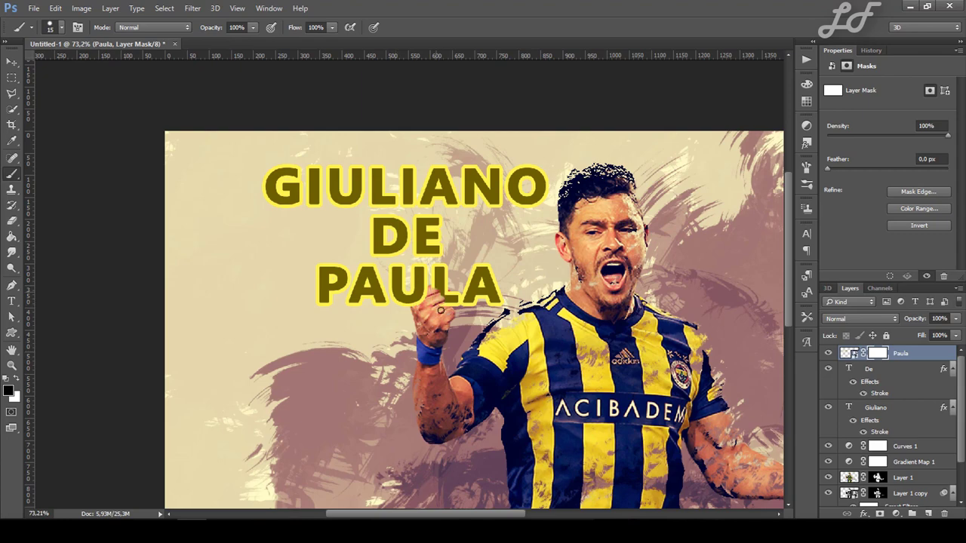
Lower the PAULA opacity and paint the mask black over the raised fist.
scroll(436, 312, "up", 1)
scroll(436, 313, "up", 13)
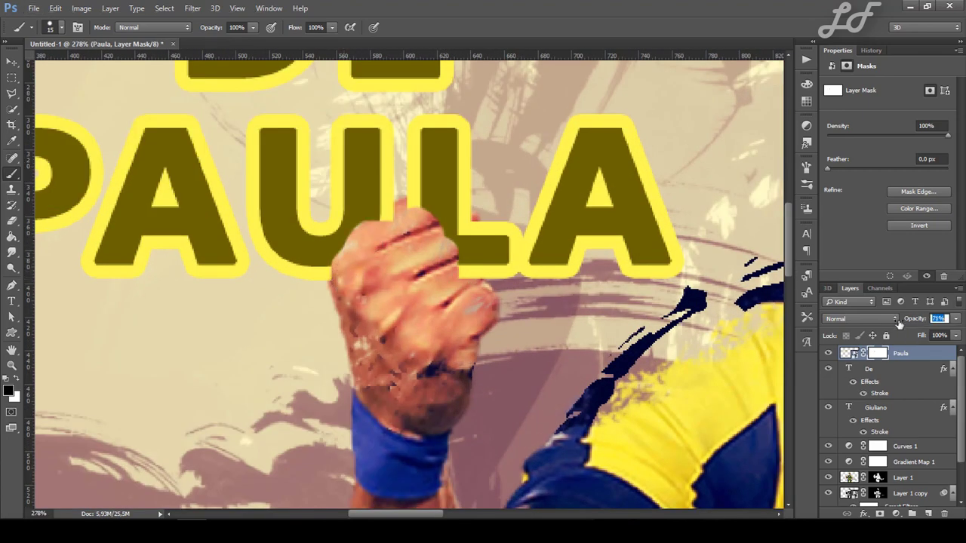
left_click_drag(914, 319, 868, 318)
scroll(428, 290, "up", 2)
scroll(377, 272, "up", 2)
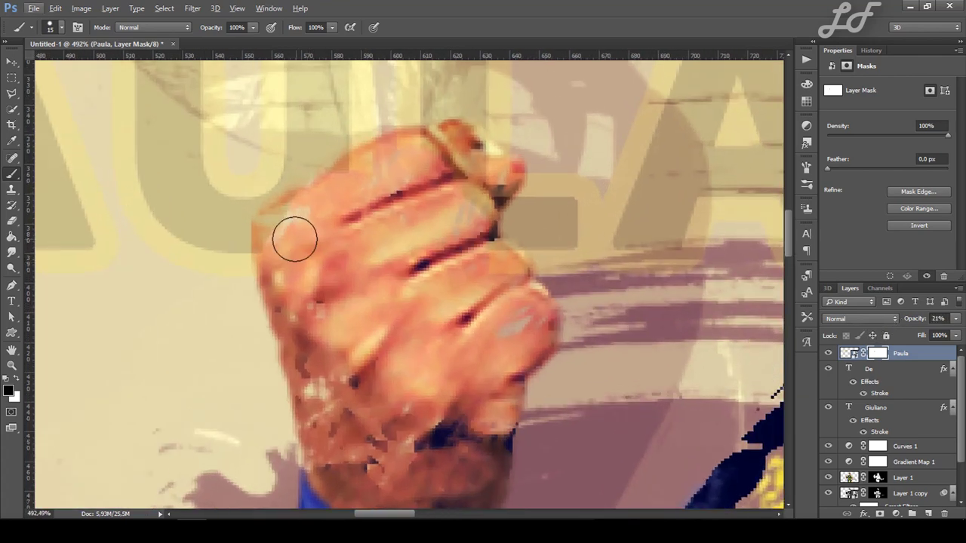
mouse_move(273, 228)
left_mouse_down()
mouse_move(380, 156)
mouse_move(446, 146)
mouse_move(470, 151)
mouse_move(498, 176)
mouse_move(469, 243)
mouse_move(509, 270)
mouse_move(481, 260)
left_mouse_up()
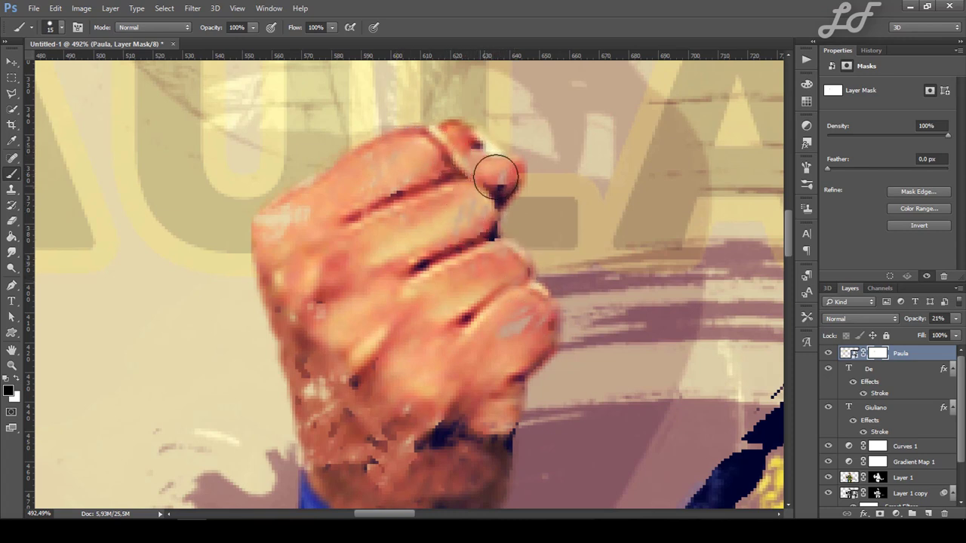
Restore the PAULA layer opacity to 100%.
type("100")
key("Return")
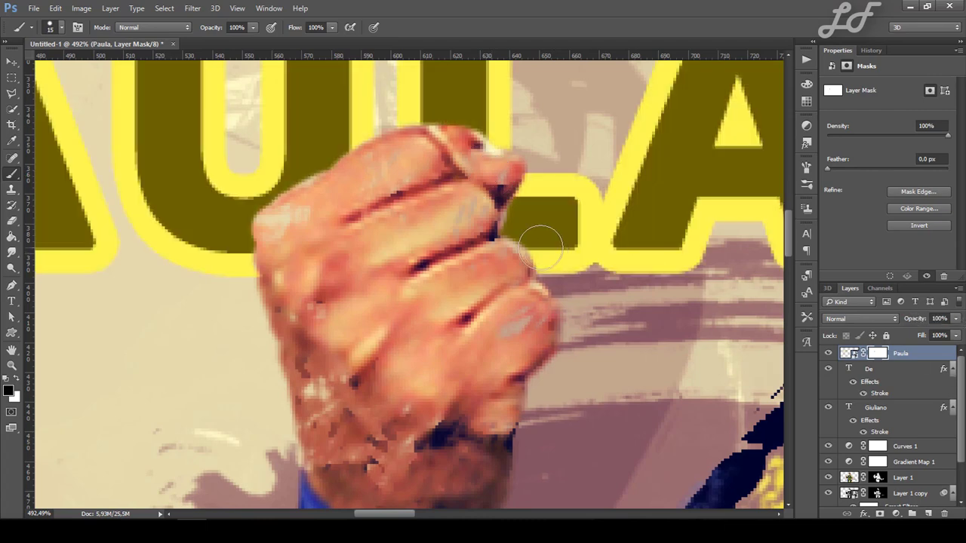
scroll(478, 220, "down", 2, "alt")
scroll(483, 223, "down", 2, "alt")
scroll(483, 222, "down", 2, "alt")
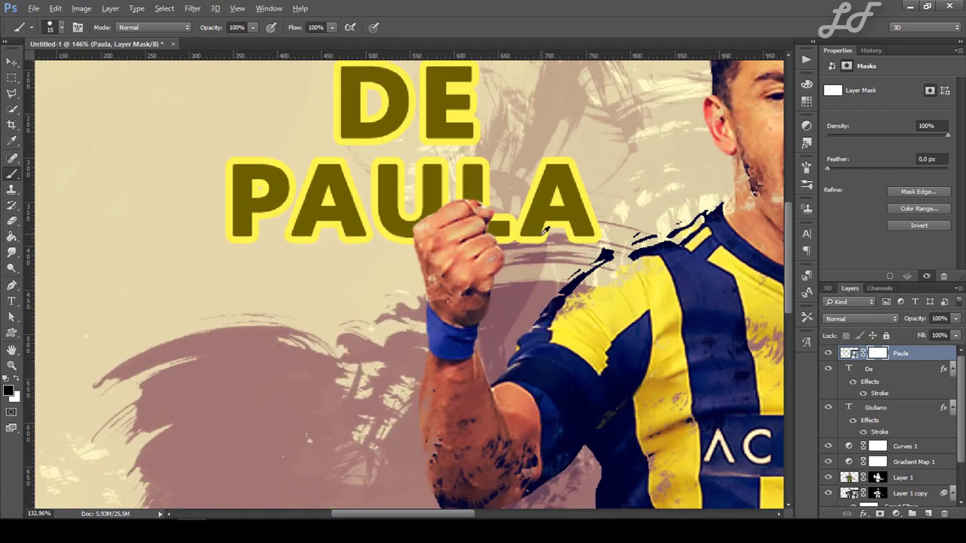
scroll(483, 223, "down", 2, "alt")
scroll(581, 241, "down", 2, "alt")
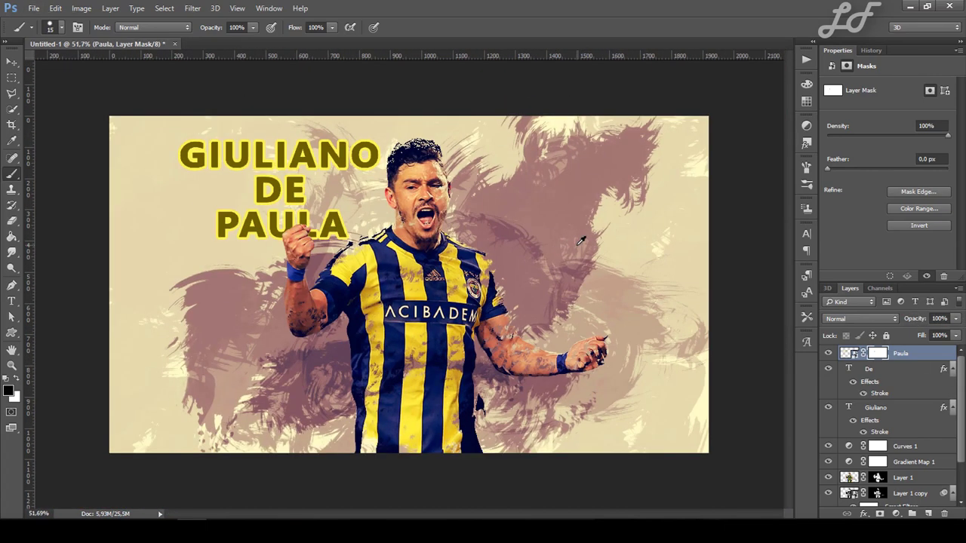